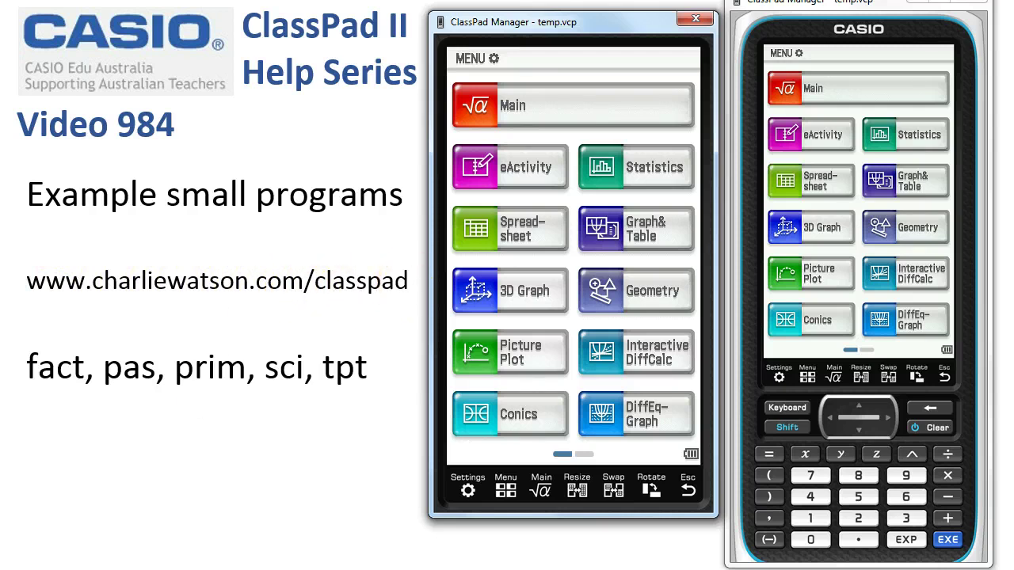
{"action": "key", "text": "alt+Tab"}
{"action": "right_click", "coordinate": [381, 49]}
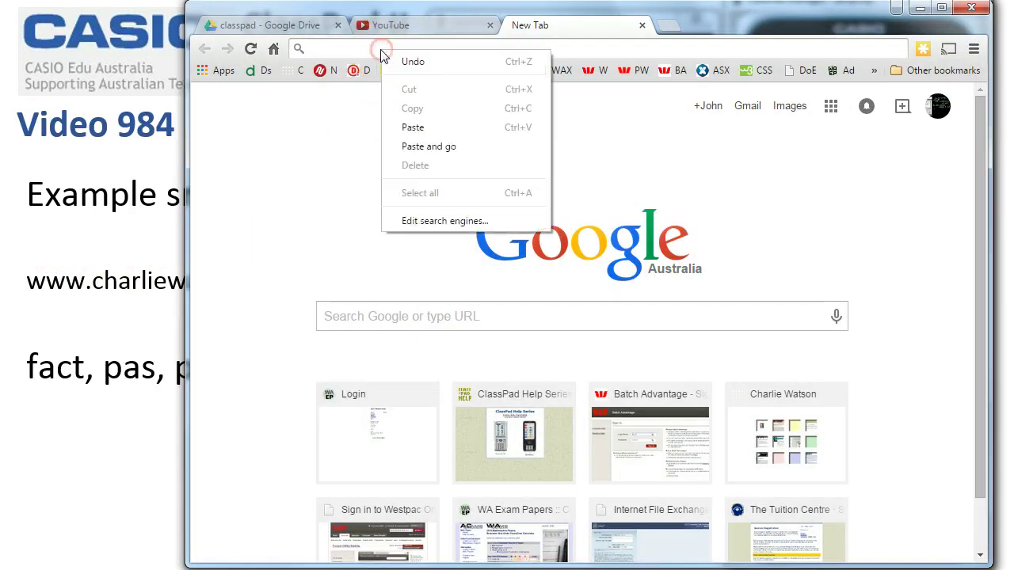
{"action": "left_click", "coordinate": [402, 127]}
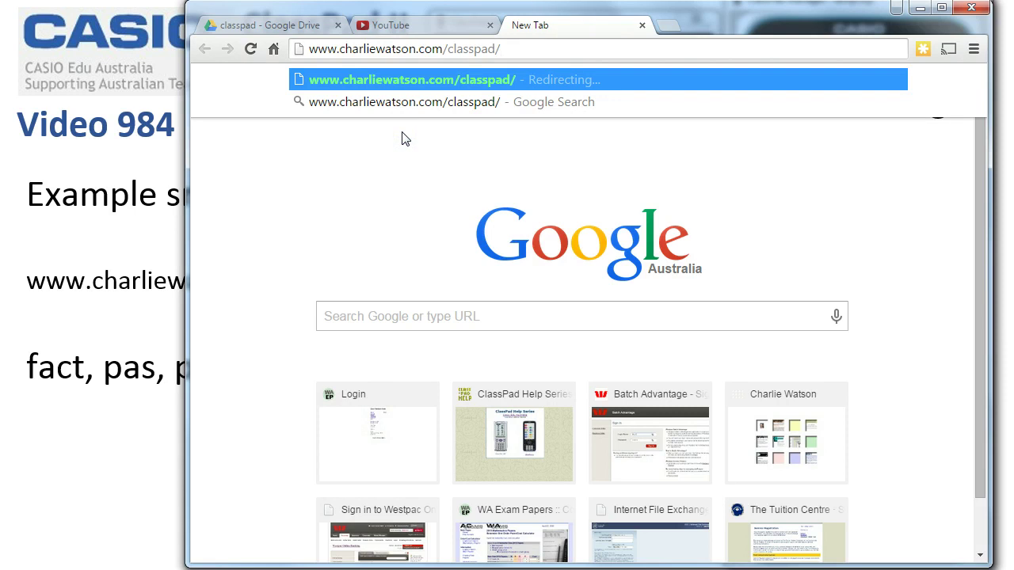
{"action": "key", "text": "Return"}
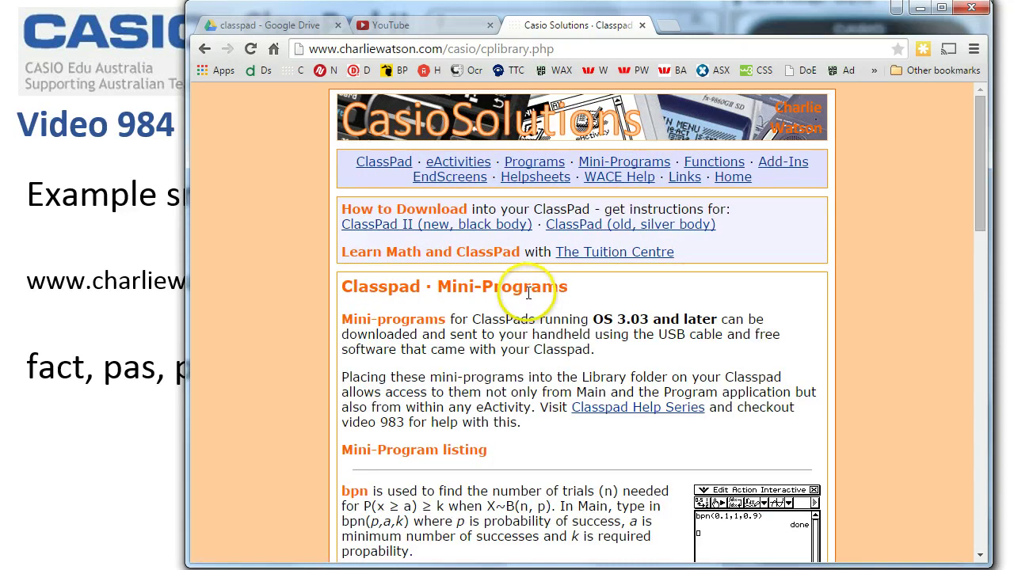
- Download the ClassPad II fact program (fact-(Program).xcp), then minimize Chrome
{"action": "scroll", "coordinate": [528, 294], "scroll_direction": "down", "scroll_amount": 2}
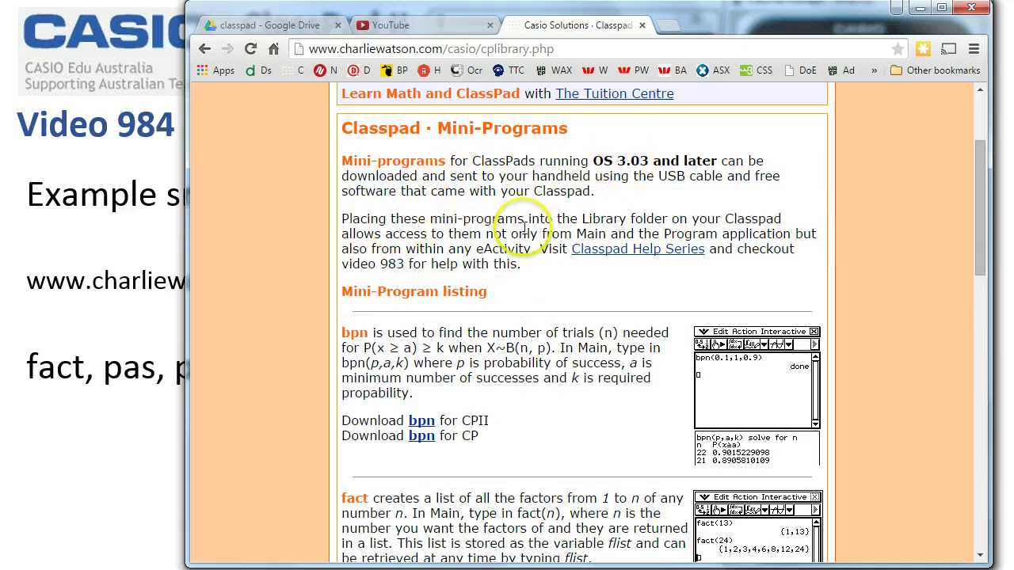
{"action": "scroll", "coordinate": [528, 230], "scroll_direction": "down", "scroll_amount": 1}
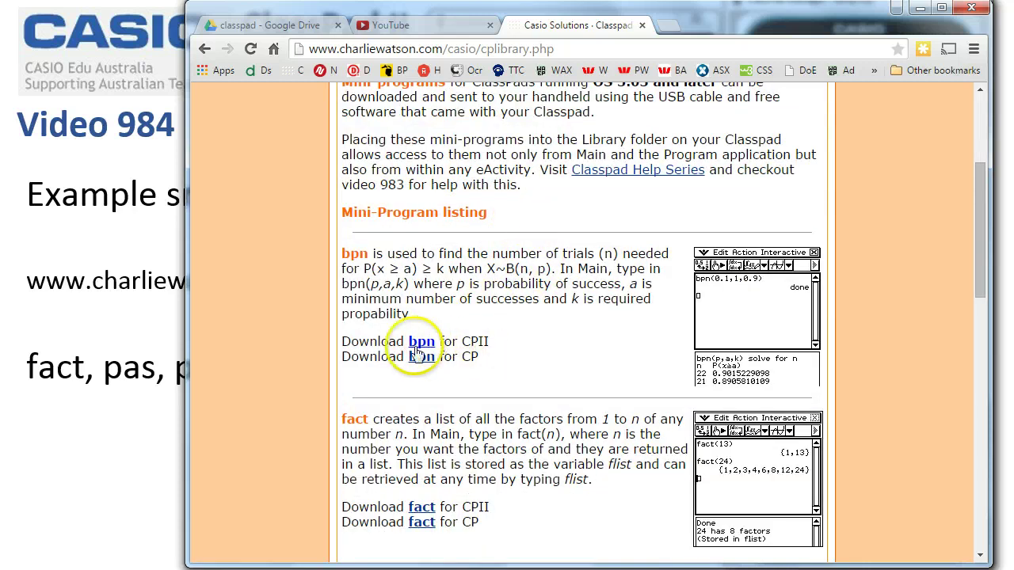
{"action": "scroll", "coordinate": [579, 325], "scroll_direction": "down", "scroll_amount": 1}
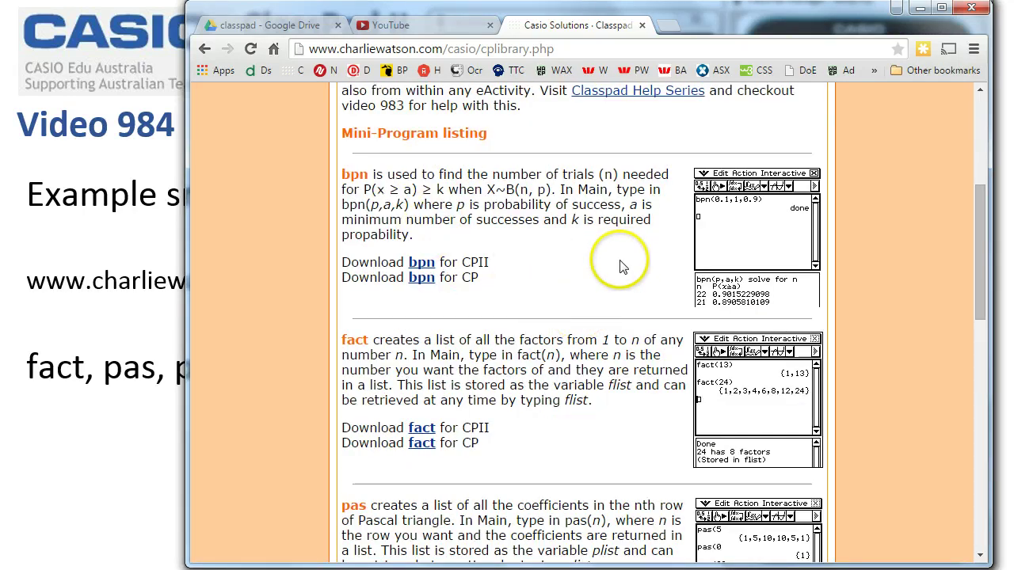
{"action": "scroll", "coordinate": [623, 261], "scroll_direction": "down", "scroll_amount": 2}
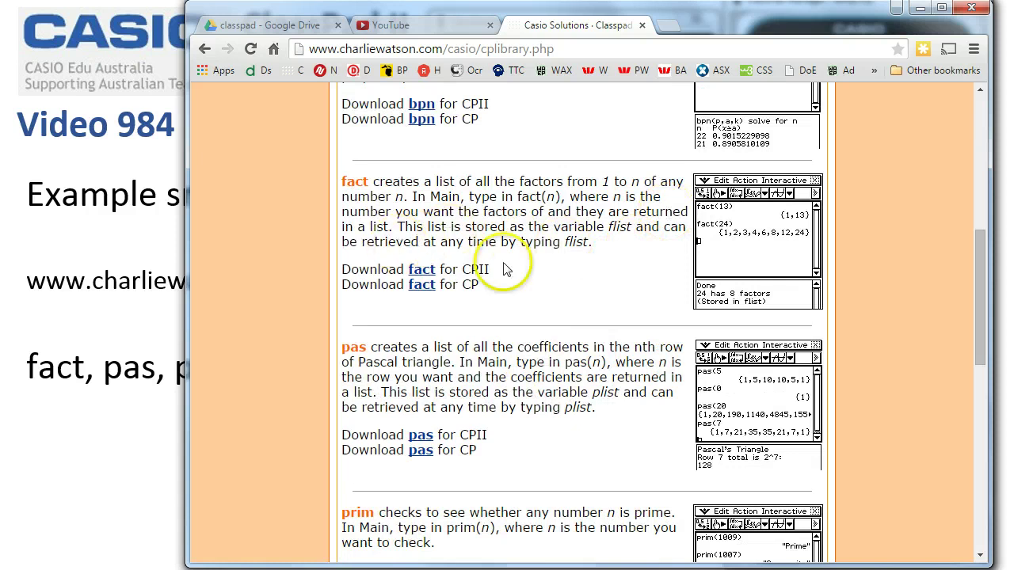
{"action": "left_click", "coordinate": [423, 270]}
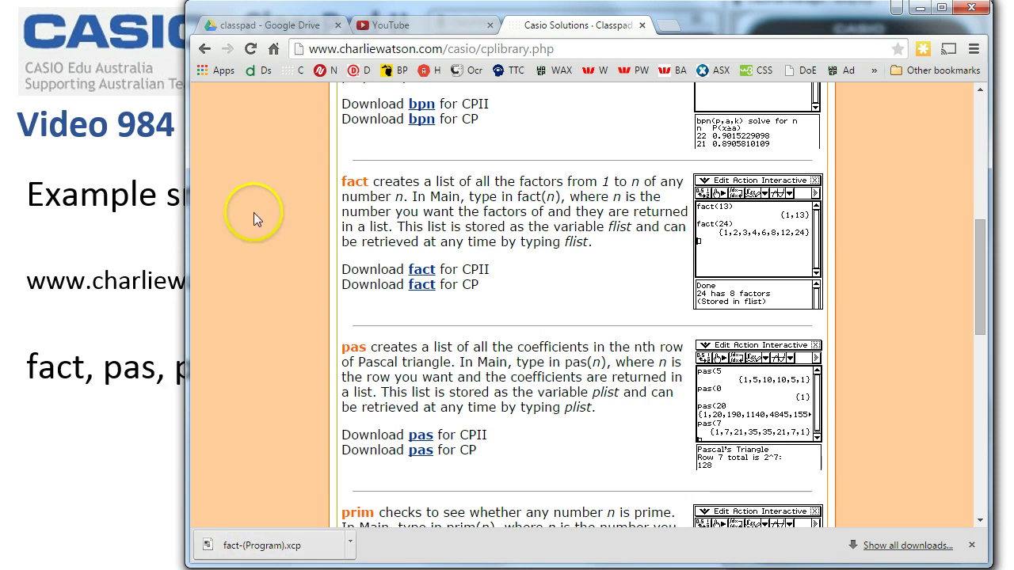
{"action": "left_click", "coordinate": [917, 8]}
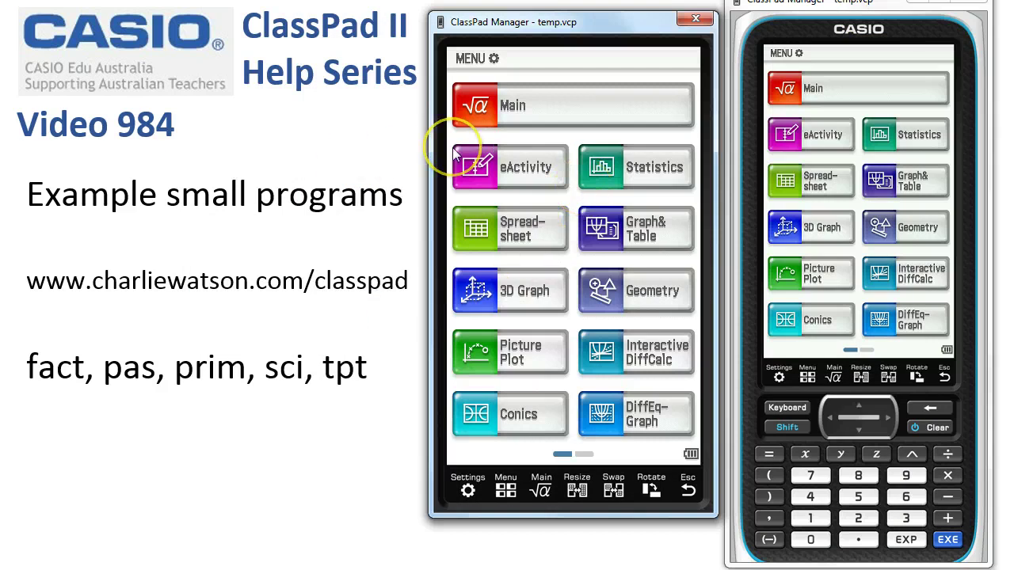
- In Main, type fact(13) on the soft keyboard and run it, giving {1,13}
{"action": "left_click", "coordinate": [563, 101]}
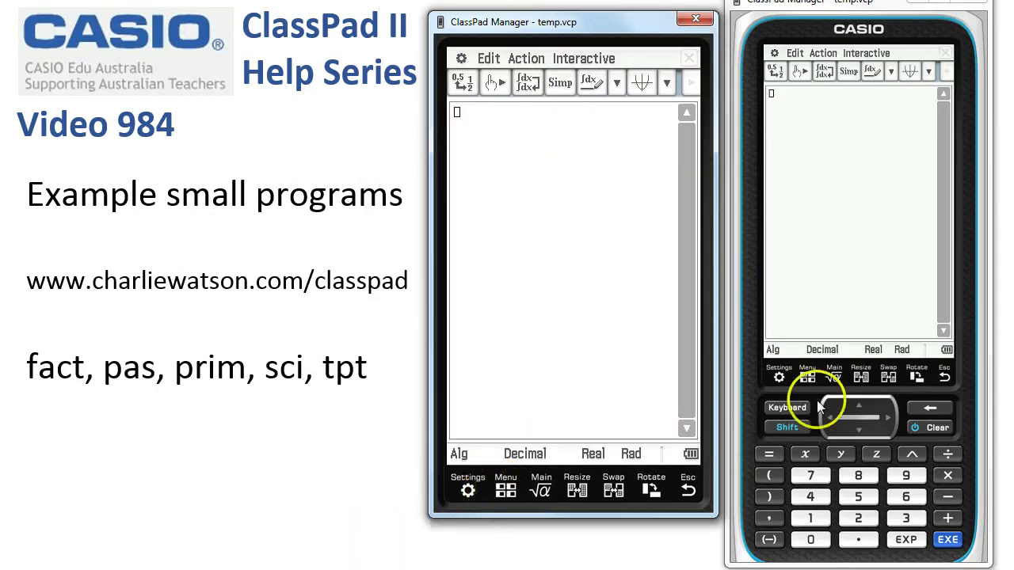
{"action": "left_click", "coordinate": [784, 408]}
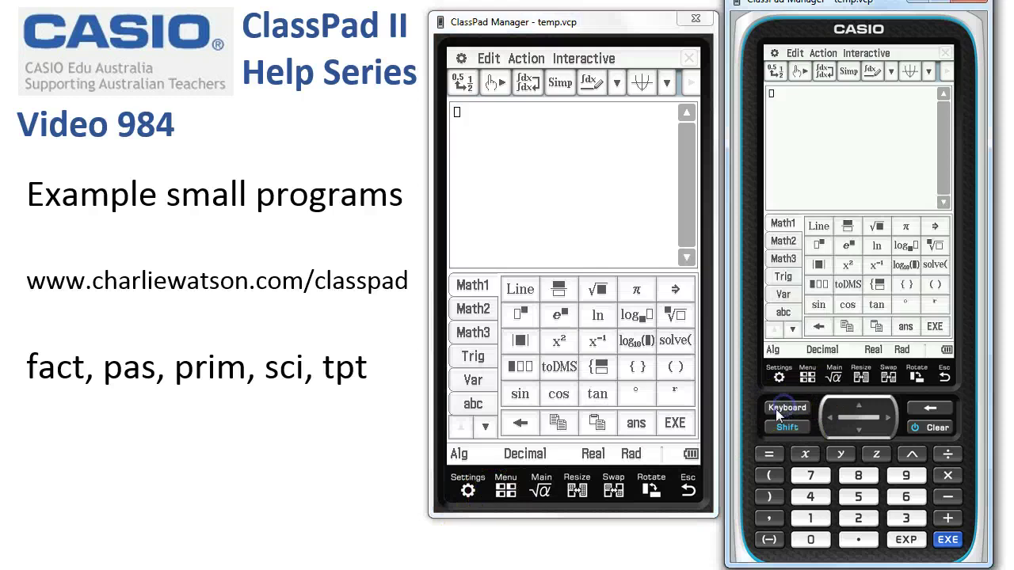
{"action": "left_click", "coordinate": [473, 404]}
{"action": "left_click", "coordinate": [462, 394]}
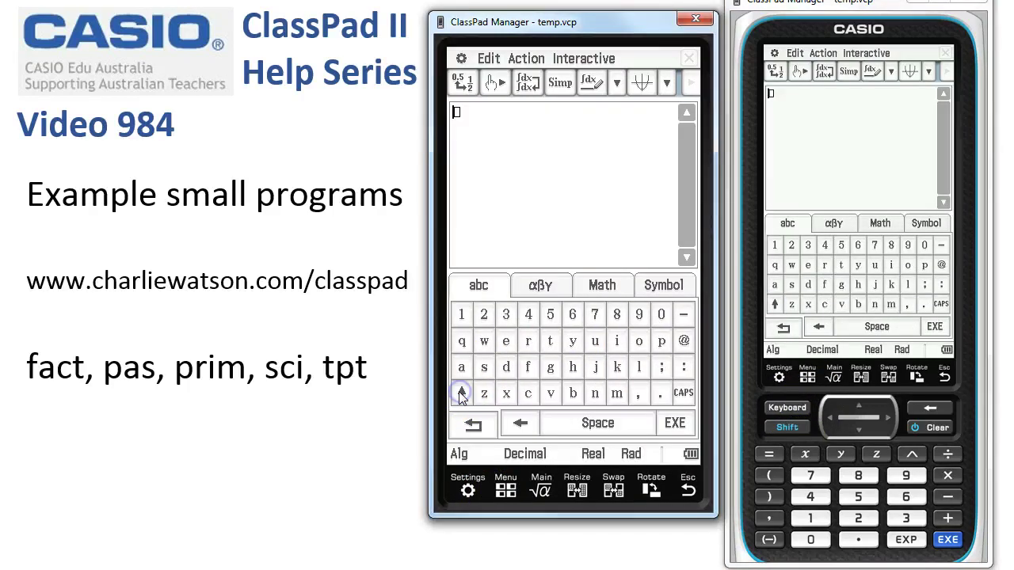
{"action": "left_click", "coordinate": [527, 367]}
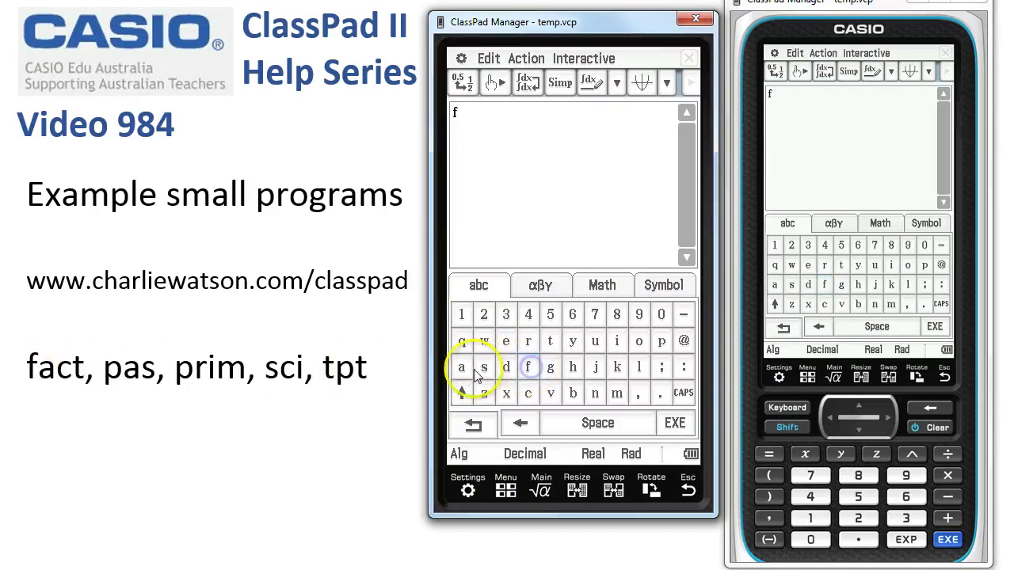
{"action": "left_click", "coordinate": [466, 371]}
{"action": "left_click", "coordinate": [528, 394]}
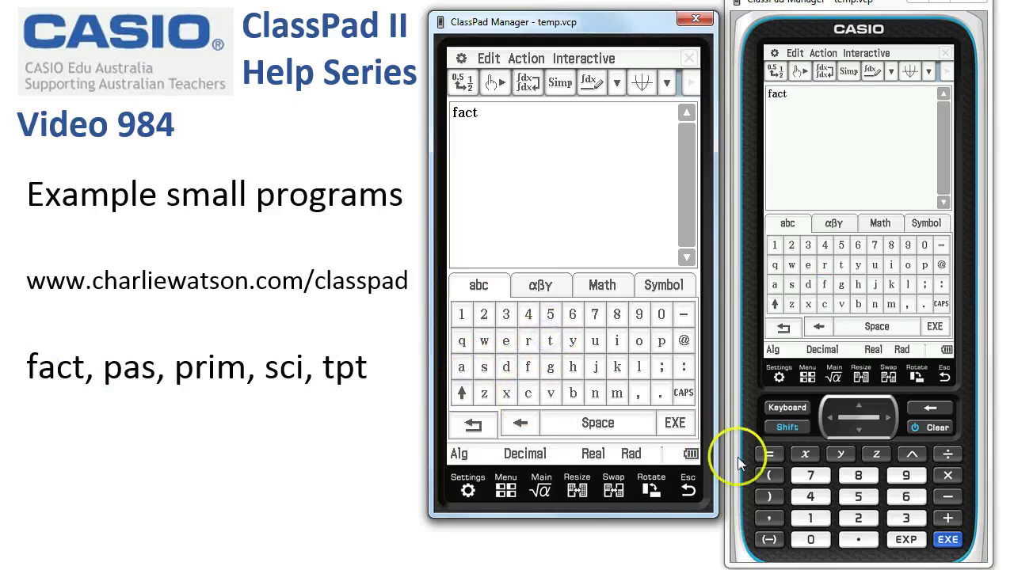
{"action": "left_click", "coordinate": [773, 474]}
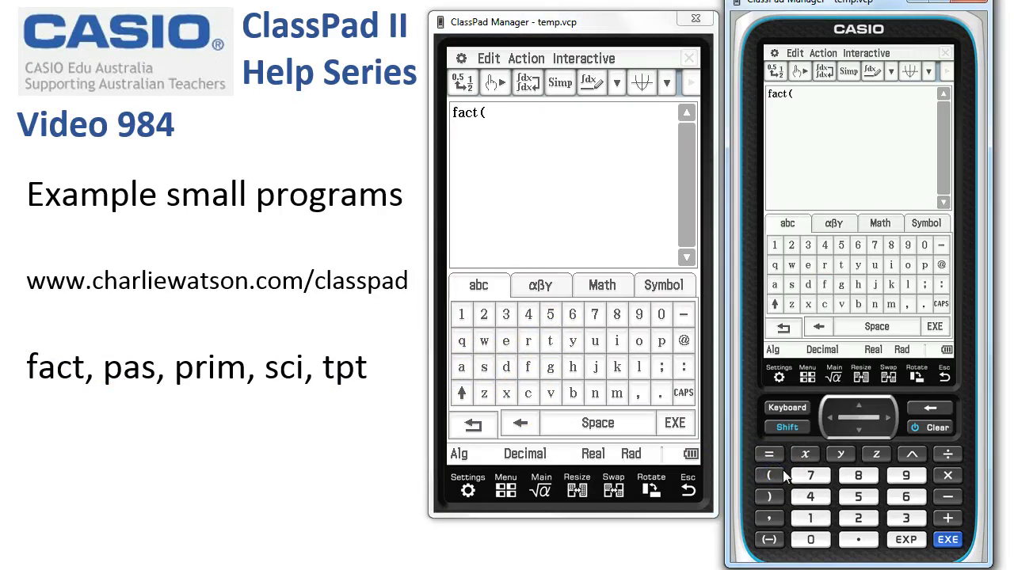
{"action": "left_click", "coordinate": [906, 519]}
{"action": "left_click", "coordinate": [947, 539]}
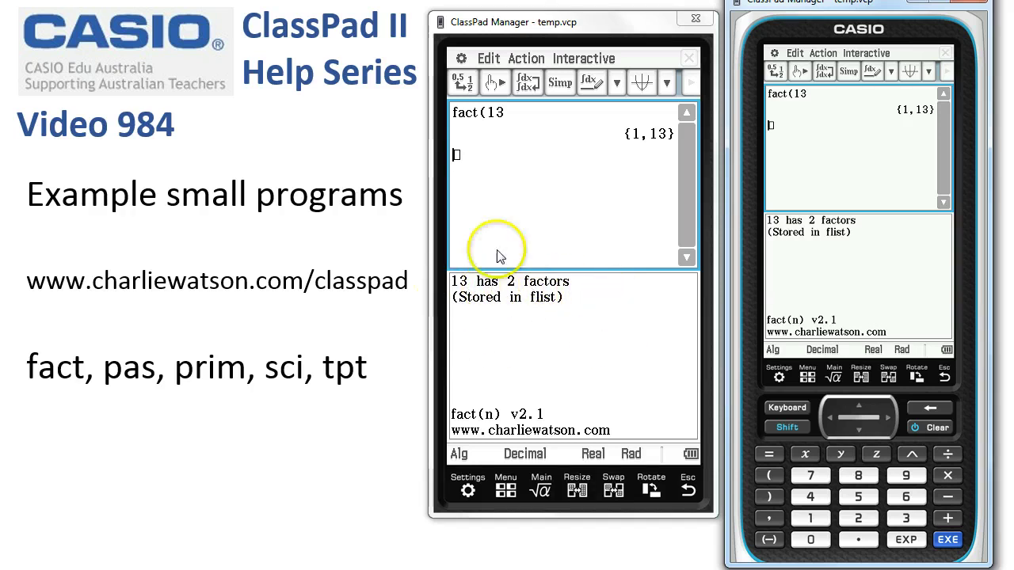
- Copy the fact(13) entry, change the argument to 24, and run it for {1,2,3,4,6,8,12,24}
{"action": "left_click_drag", "start_coordinate": [505, 116], "coordinate": [454, 116]}
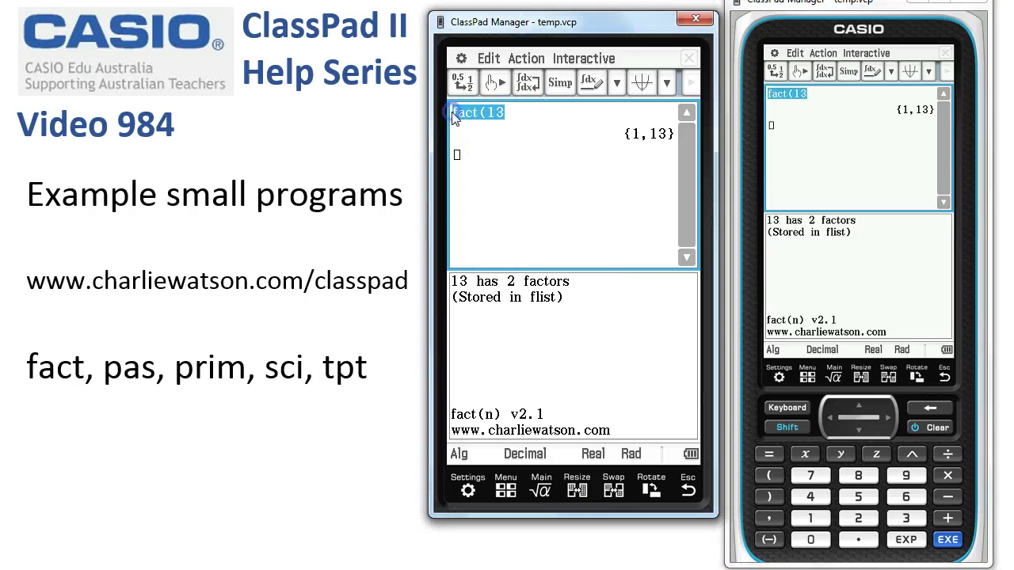
{"action": "left_click_drag", "start_coordinate": [458, 156], "coordinate": [460, 156]}
{"action": "double_click", "coordinate": [494, 156]}
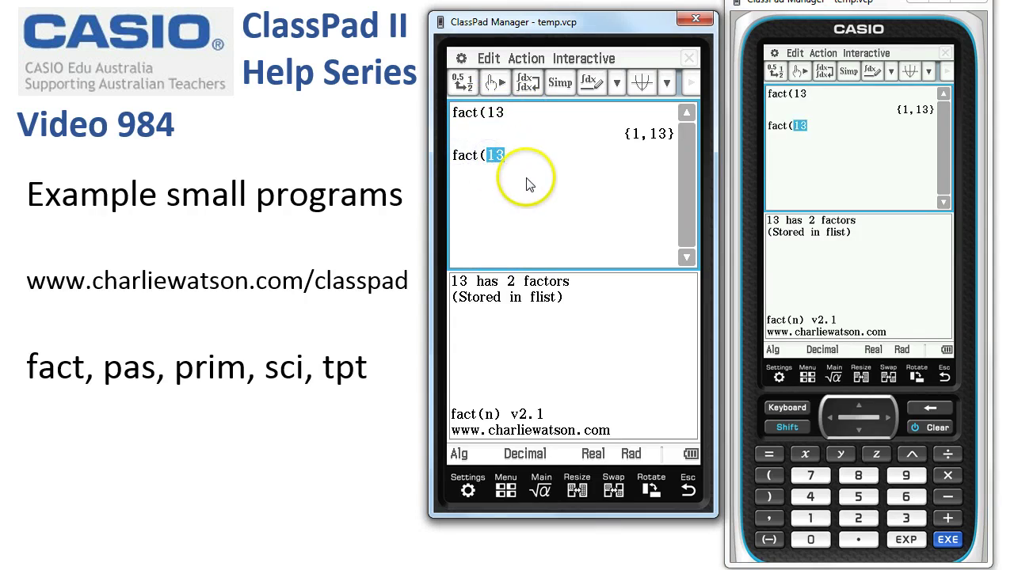
{"action": "left_click", "coordinate": [858, 519]}
{"action": "left_click", "coordinate": [811, 497]}
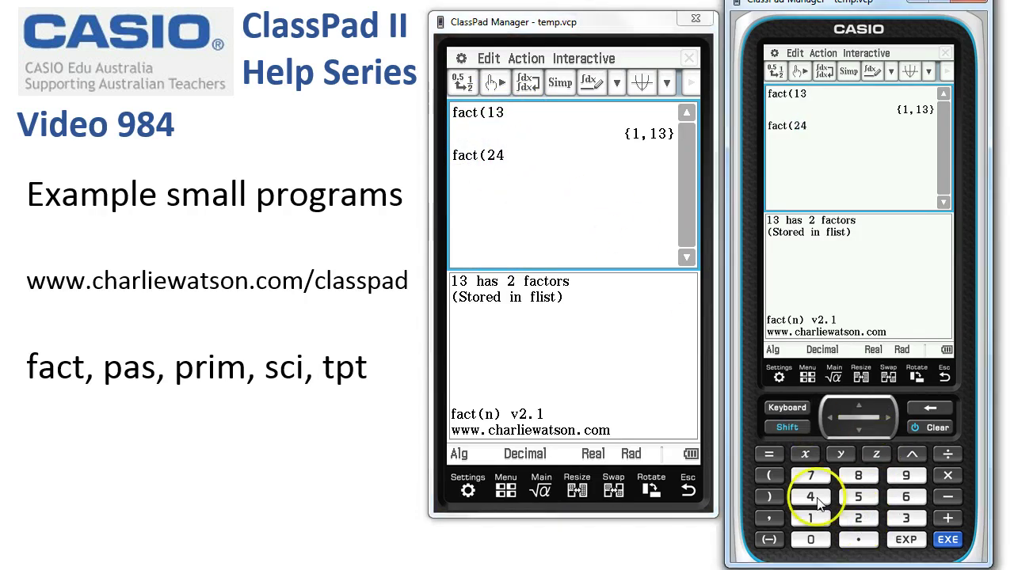
{"action": "left_click", "coordinate": [947, 540]}
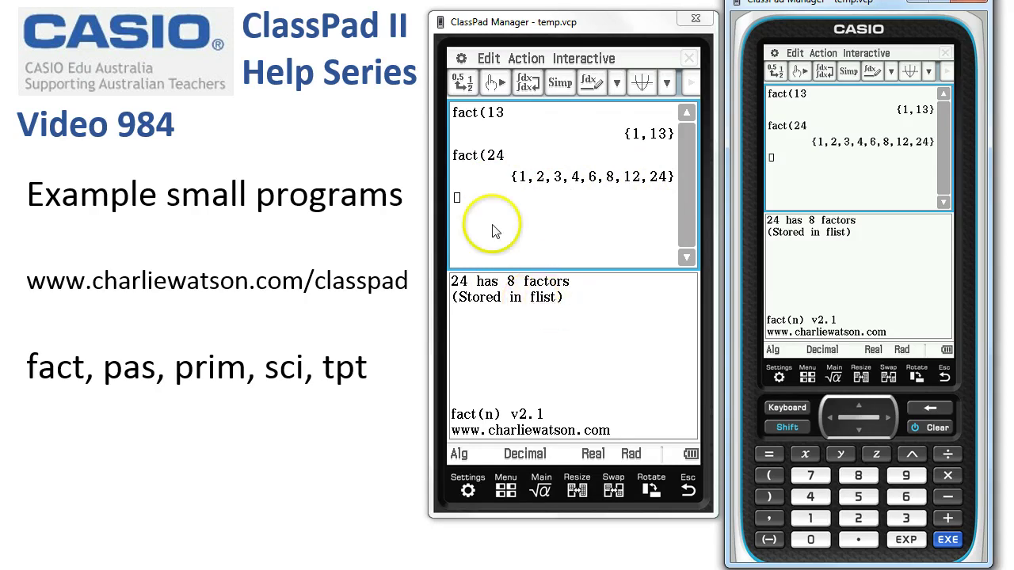
- Insert factor from Action > Transformation and evaluate factor(24) to 2³·3
{"action": "left_click", "coordinate": [526, 58]}
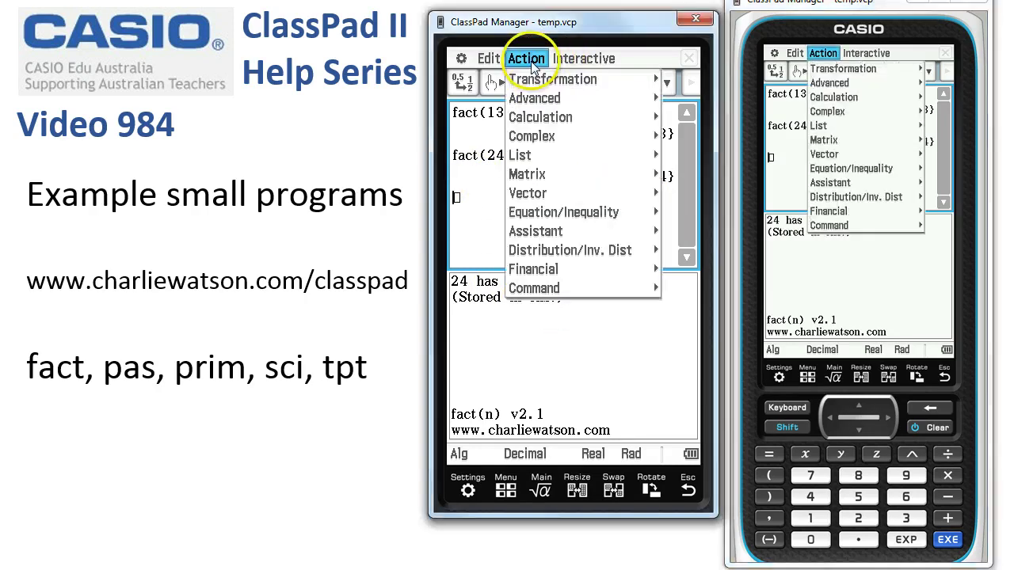
{"action": "mouse_move", "coordinate": [547, 85]}
{"action": "mouse_move", "coordinate": [673, 136]}
{"action": "left_click", "coordinate": [564, 133]}
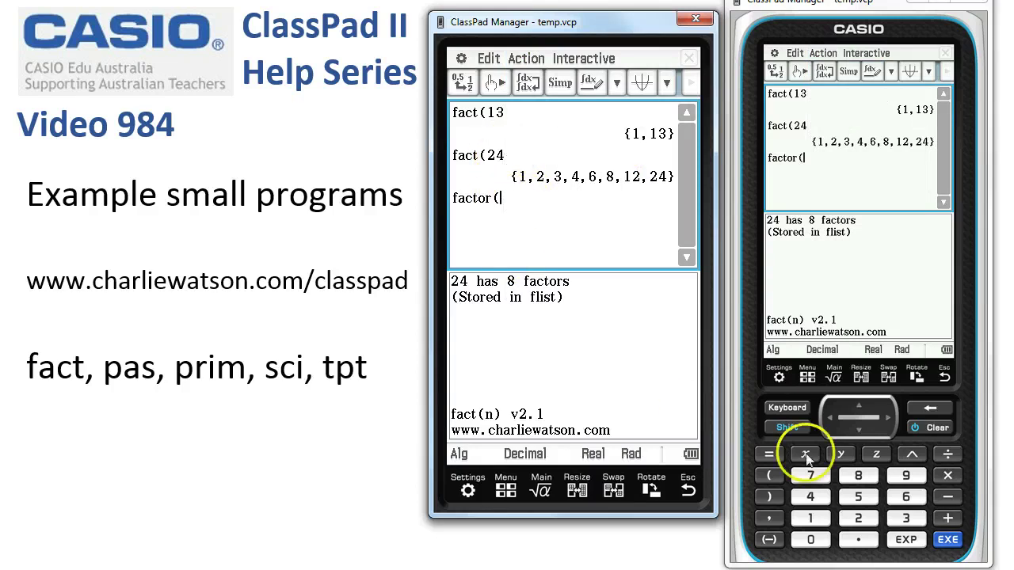
{"action": "left_click", "coordinate": [858, 518]}
{"action": "left_click", "coordinate": [811, 497]}
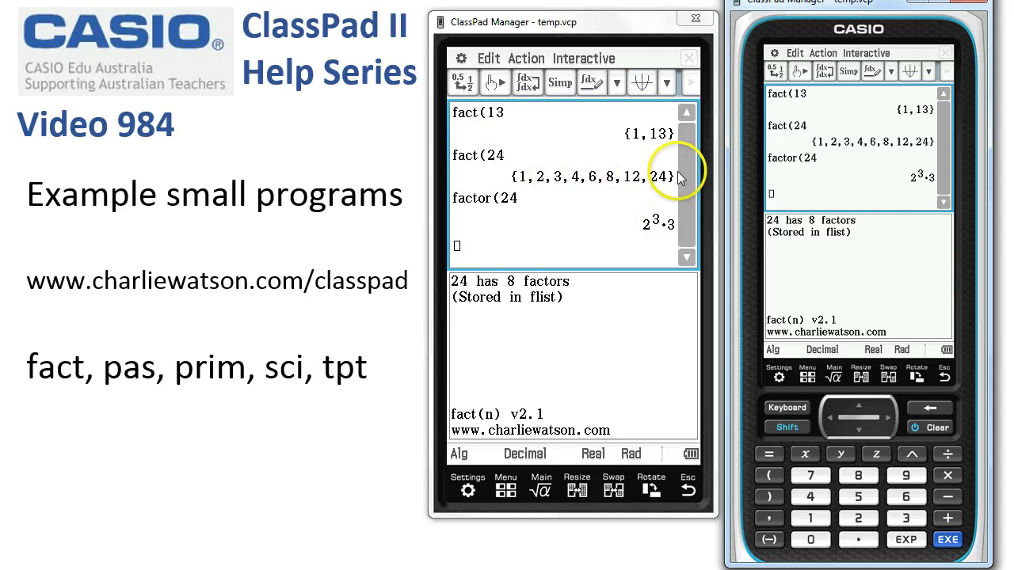
{"action": "left_click", "coordinate": [489, 59]}
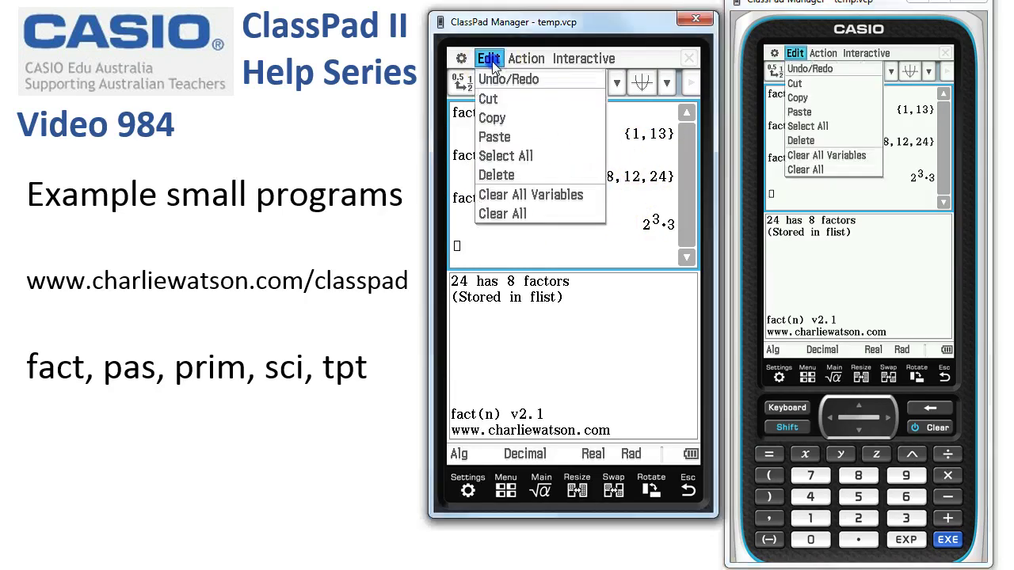
- Clear all of Main and run pas(5), giving {1,5,10,10,5,1}
{"action": "left_click", "coordinate": [500, 213]}
{"action": "left_click", "coordinate": [496, 246]}
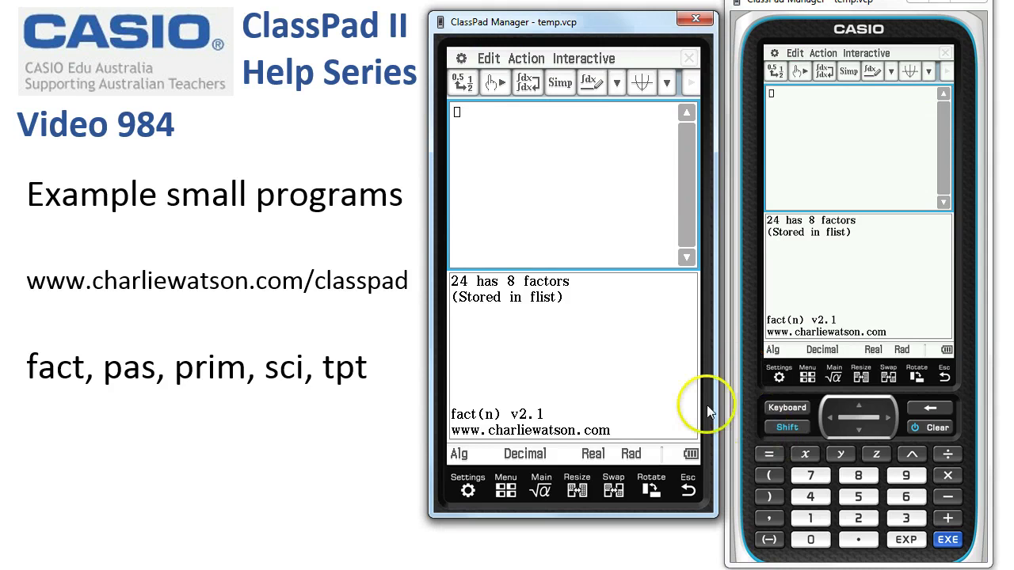
{"action": "left_click", "coordinate": [786, 408]}
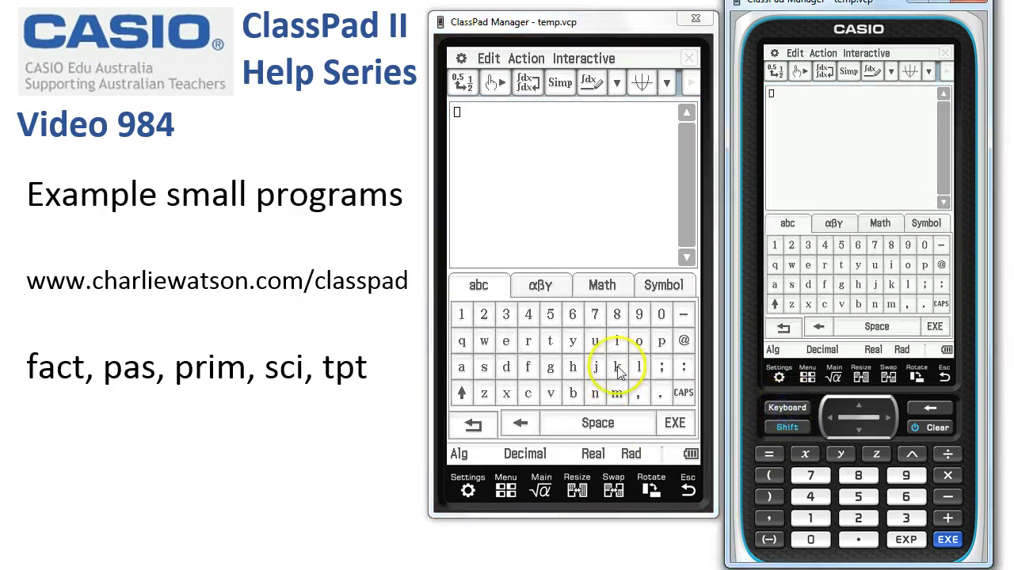
{"action": "left_click", "coordinate": [662, 340]}
{"action": "left_click", "coordinate": [466, 368]}
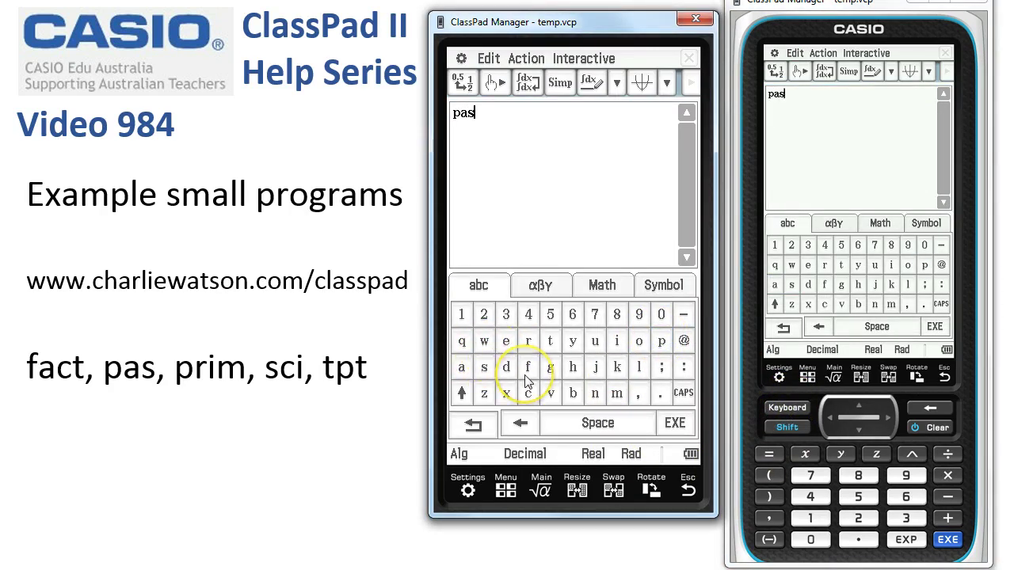
{"action": "left_click", "coordinate": [780, 474]}
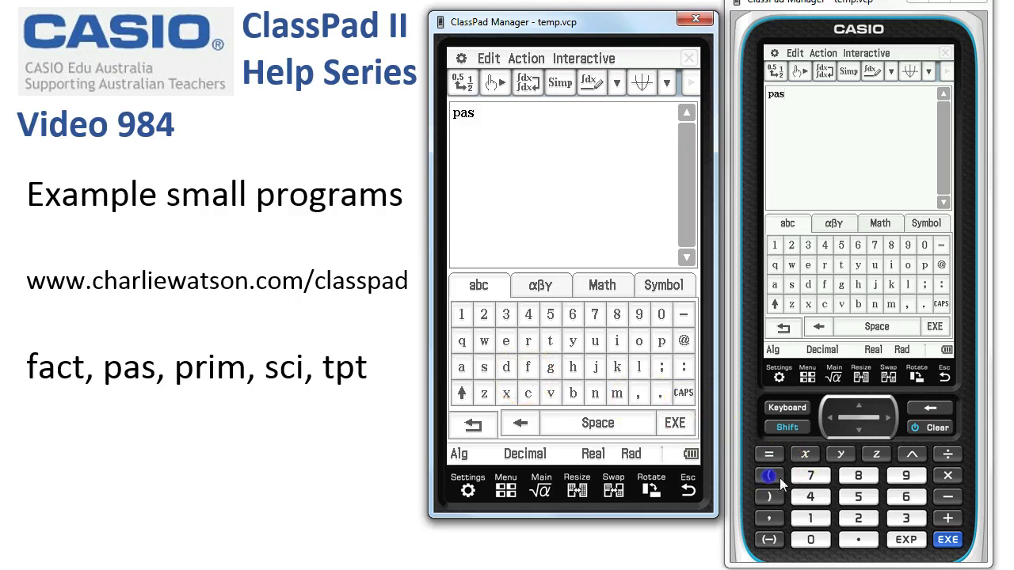
{"action": "left_click", "coordinate": [856, 497]}
{"action": "left_click", "coordinate": [944, 542]}
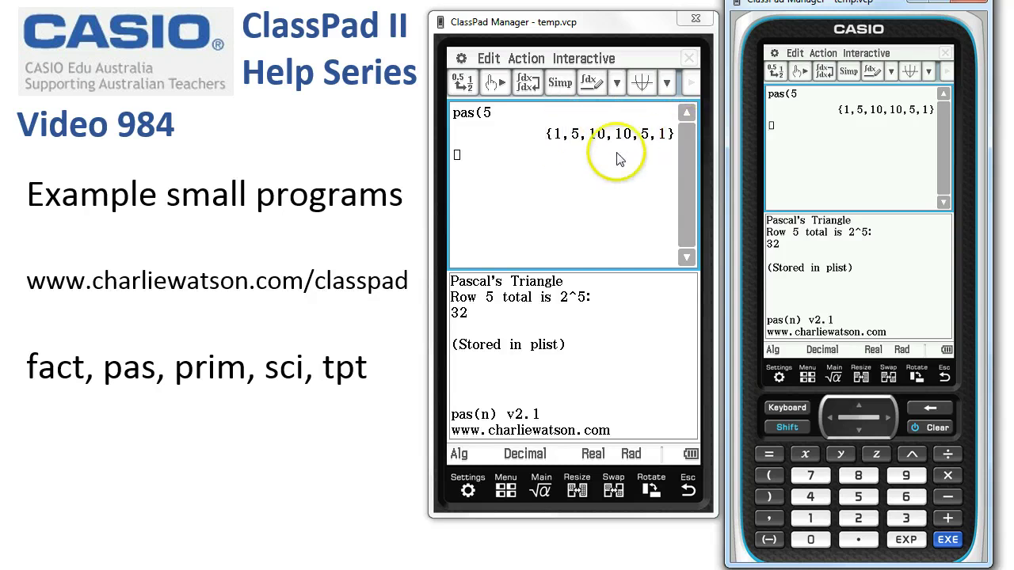
- Edit the entry to pas(0) and run it, giving {1}
{"action": "left_click", "coordinate": [495, 115]}
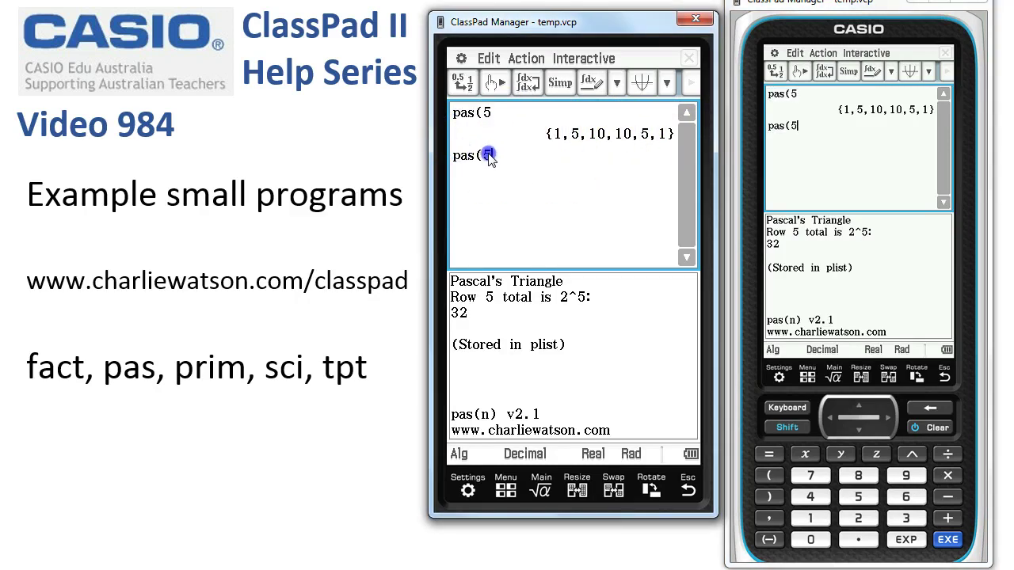
{"action": "left_click", "coordinate": [811, 540]}
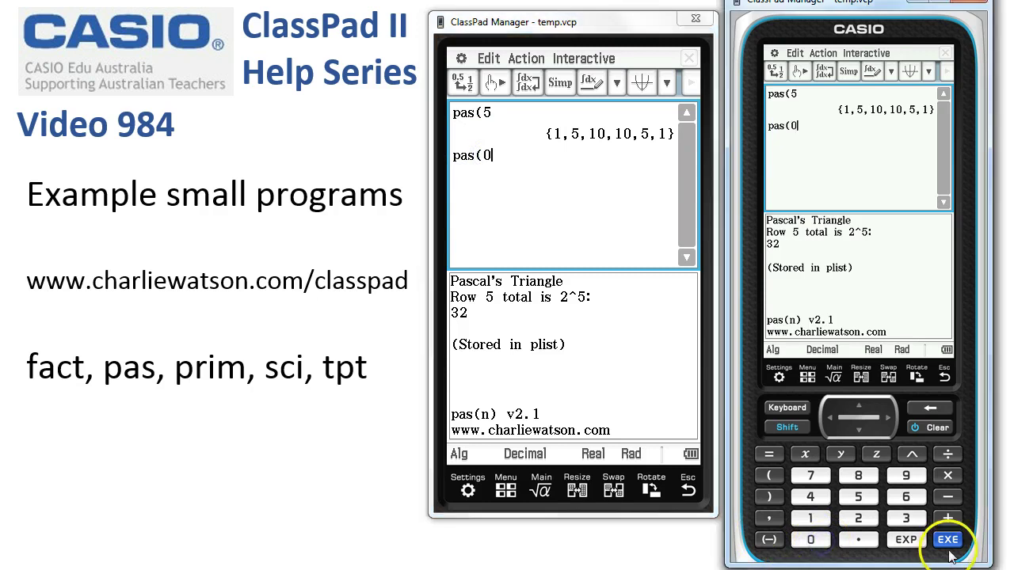
{"action": "left_click", "coordinate": [948, 539]}
- Copy pas(0) to the new line, change it to pas(20), and run it for total 1048576
{"action": "left_click_drag", "start_coordinate": [499, 155], "coordinate": [457, 159]}
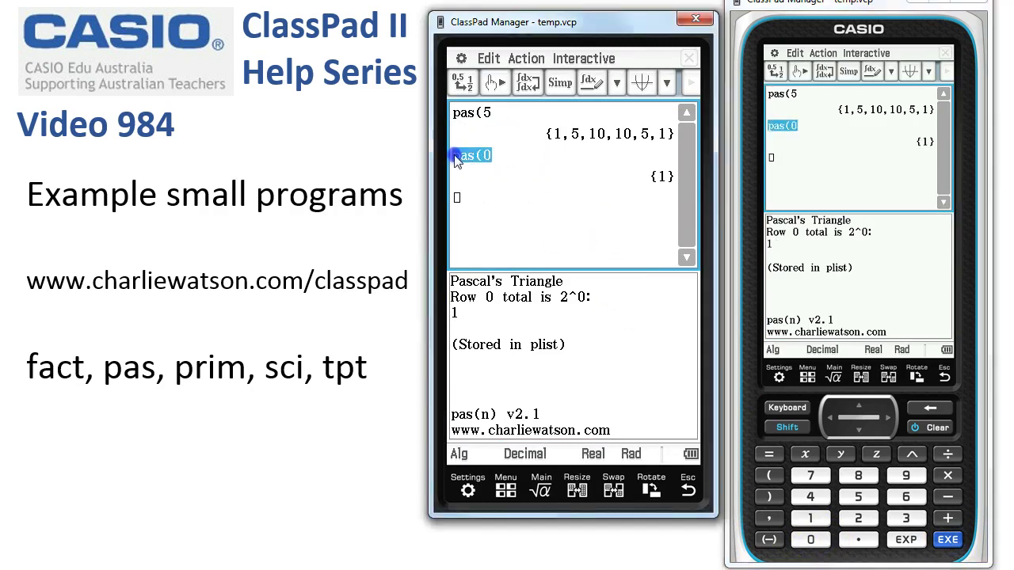
{"action": "left_click_drag", "start_coordinate": [457, 202], "coordinate": [458, 202]}
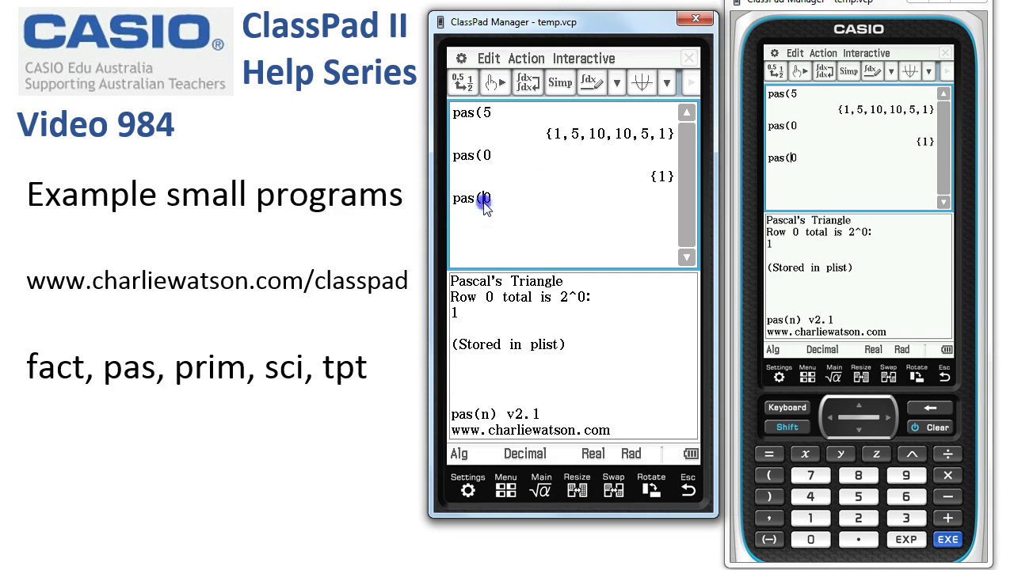
{"action": "left_click", "coordinate": [858, 519]}
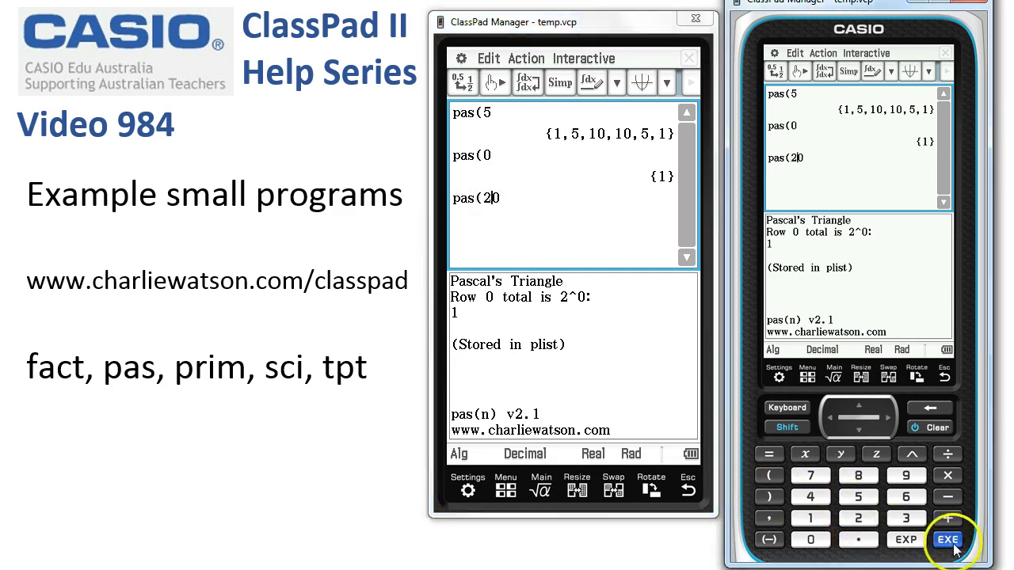
{"action": "left_click", "coordinate": [948, 540]}
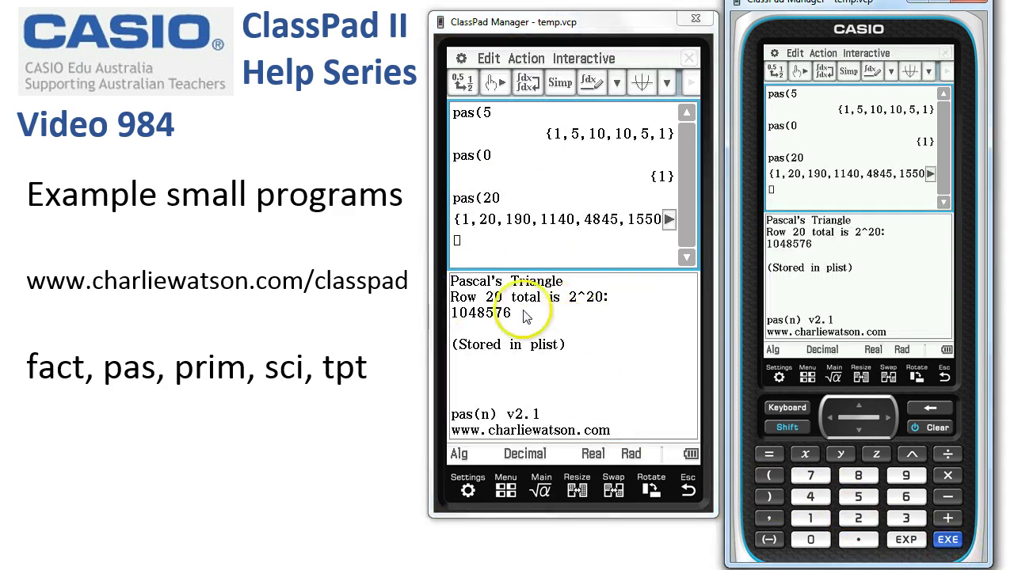
{"action": "left_click", "coordinate": [470, 315]}
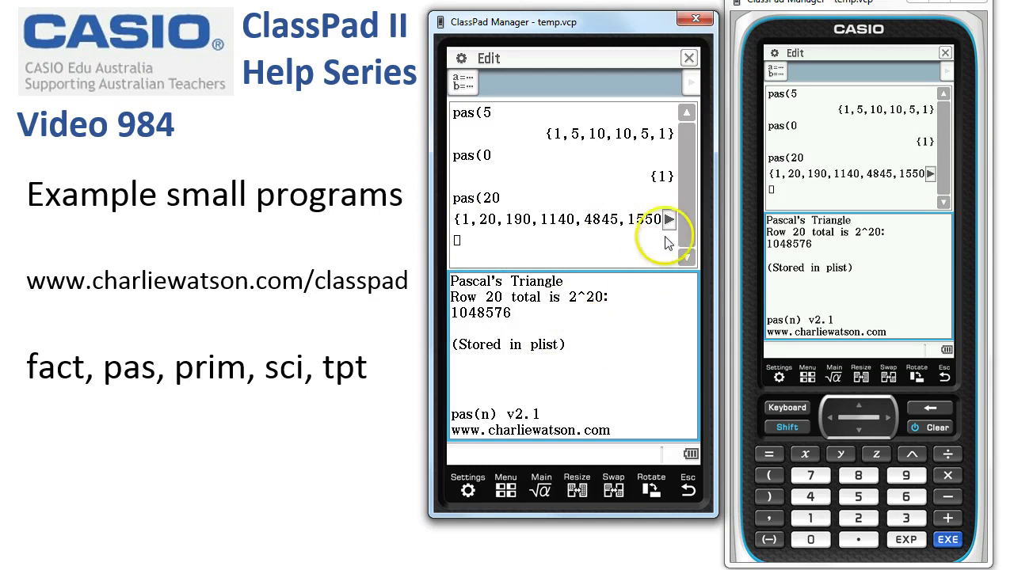
- Scroll the pas(20) result to its far end and close the program output panel
{"action": "left_click_drag", "start_coordinate": [670, 220], "coordinate": [670, 225]}
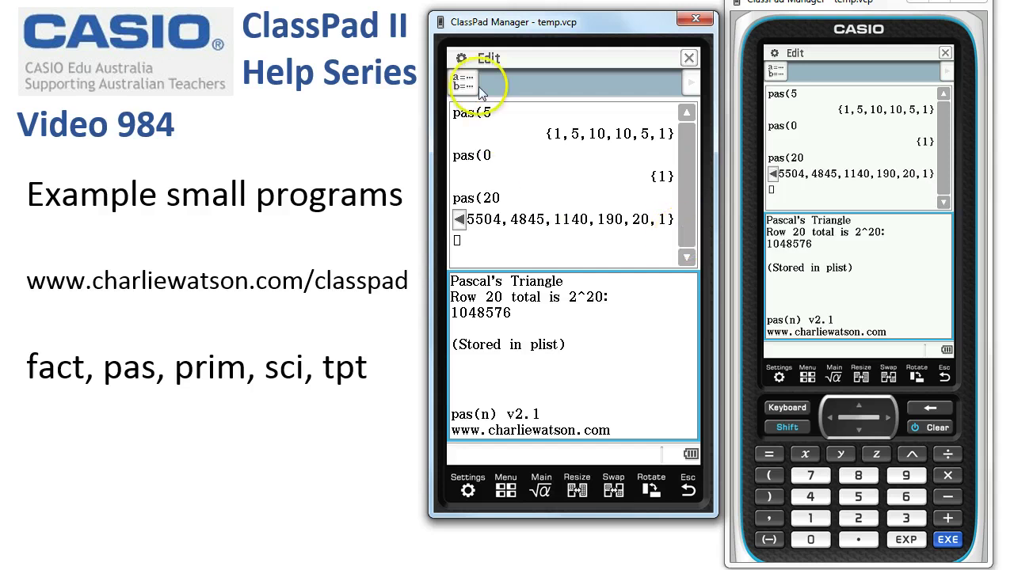
{"action": "left_click", "coordinate": [543, 185]}
{"action": "left_click", "coordinate": [550, 350]}
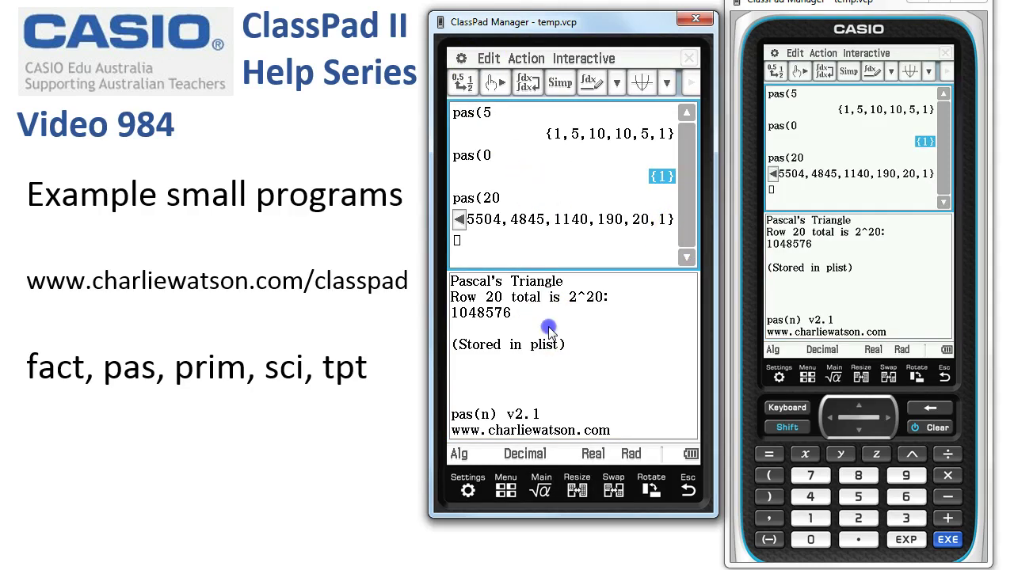
{"action": "left_click", "coordinate": [690, 60]}
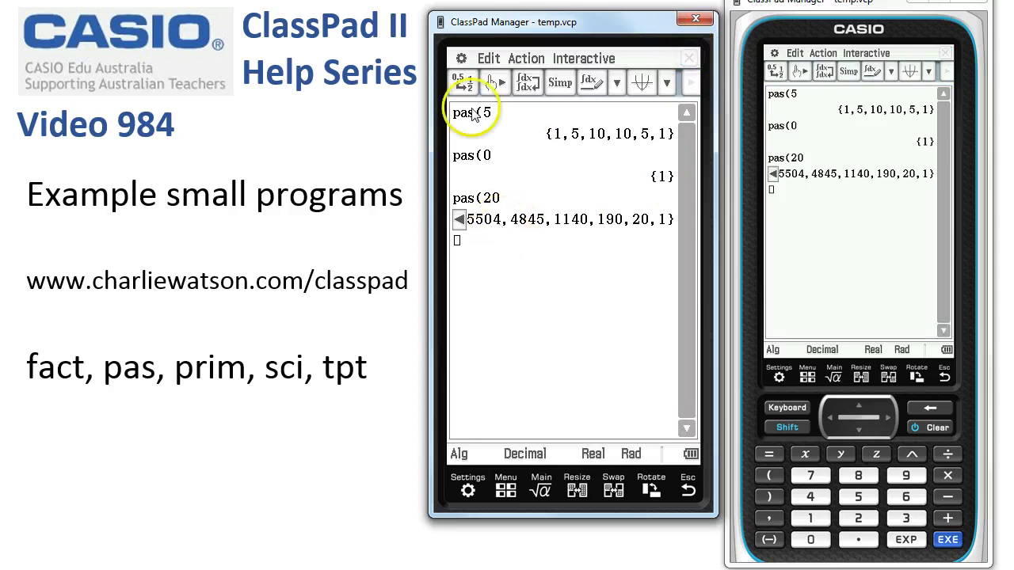
- Clear all of Main's work area with Edit > Clear All
{"action": "left_click", "coordinate": [488, 58]}
{"action": "left_click", "coordinate": [502, 214]}
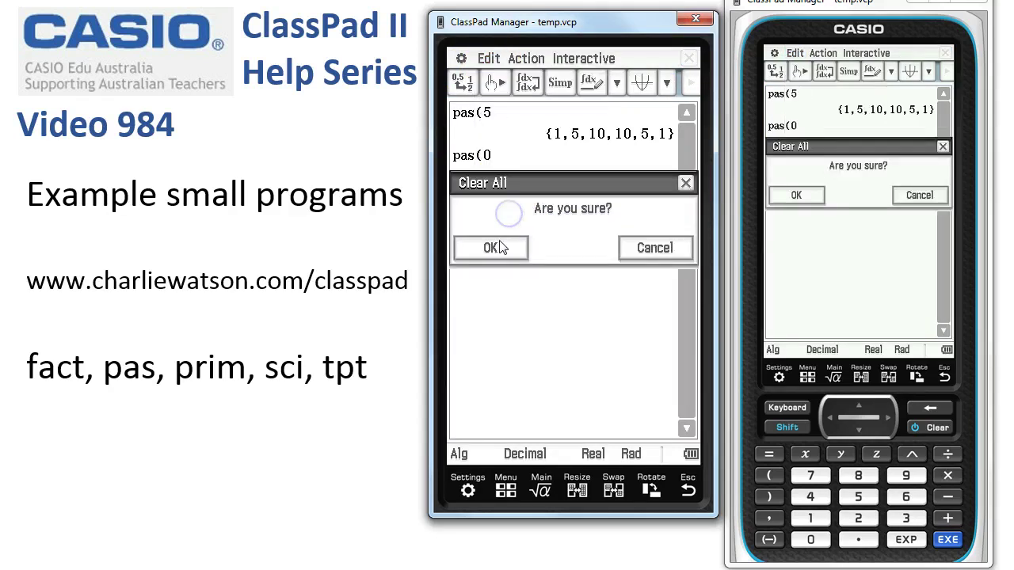
{"action": "left_click", "coordinate": [498, 252]}
- Insert isPrime( from the keyboard's Catalog under the letter I
{"action": "left_click", "coordinate": [787, 408]}
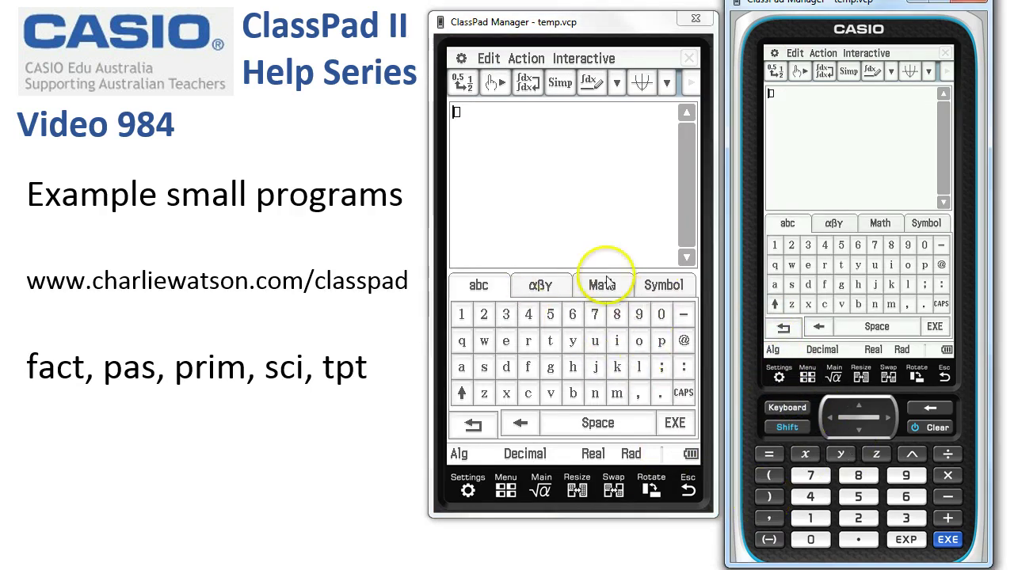
{"action": "left_click", "coordinate": [473, 425]}
{"action": "left_click", "coordinate": [476, 422]}
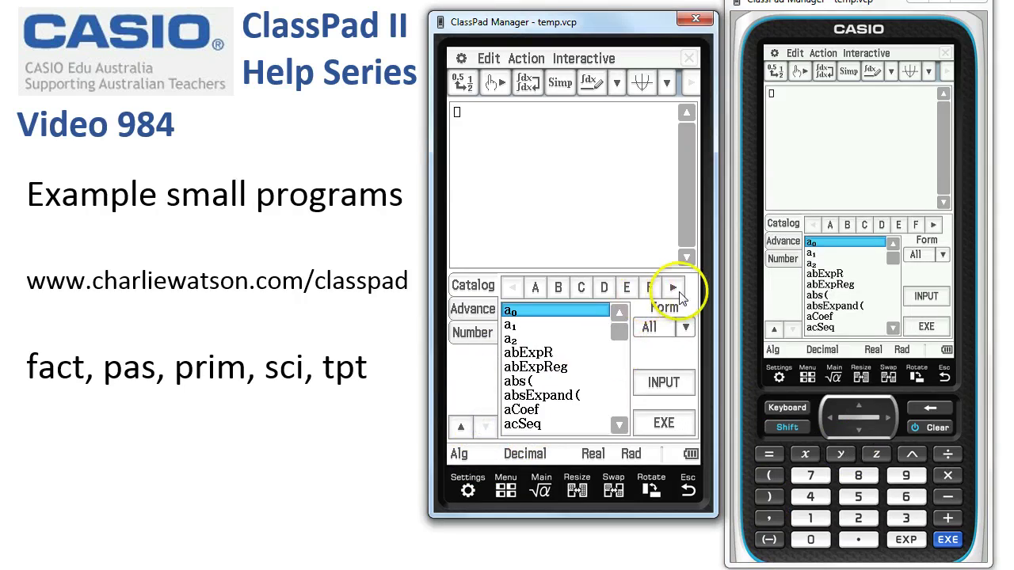
{"action": "left_click", "coordinate": [673, 289]}
{"action": "left_click", "coordinate": [584, 289]}
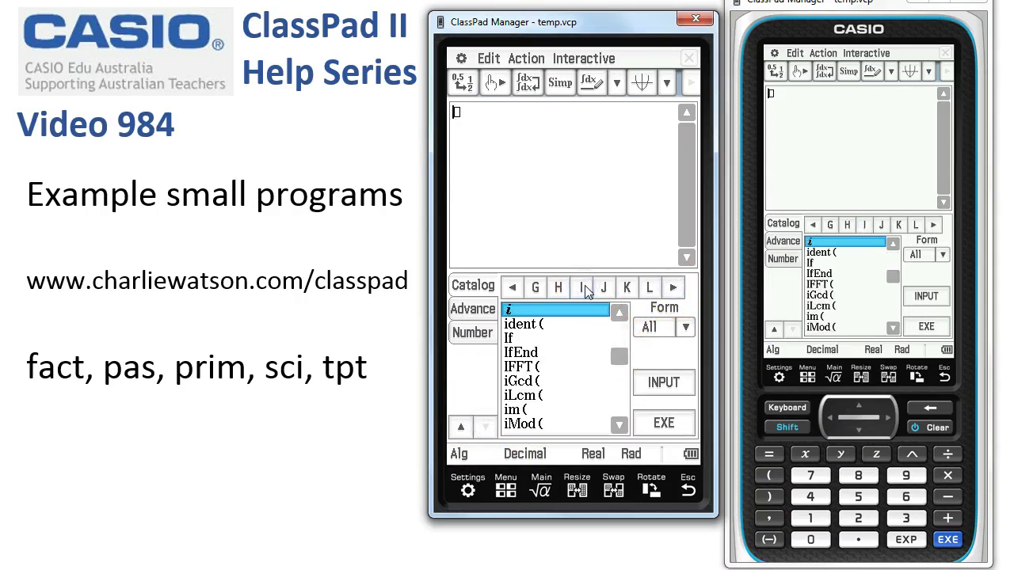
{"action": "left_click", "coordinate": [623, 405]}
{"action": "left_click", "coordinate": [624, 405]}
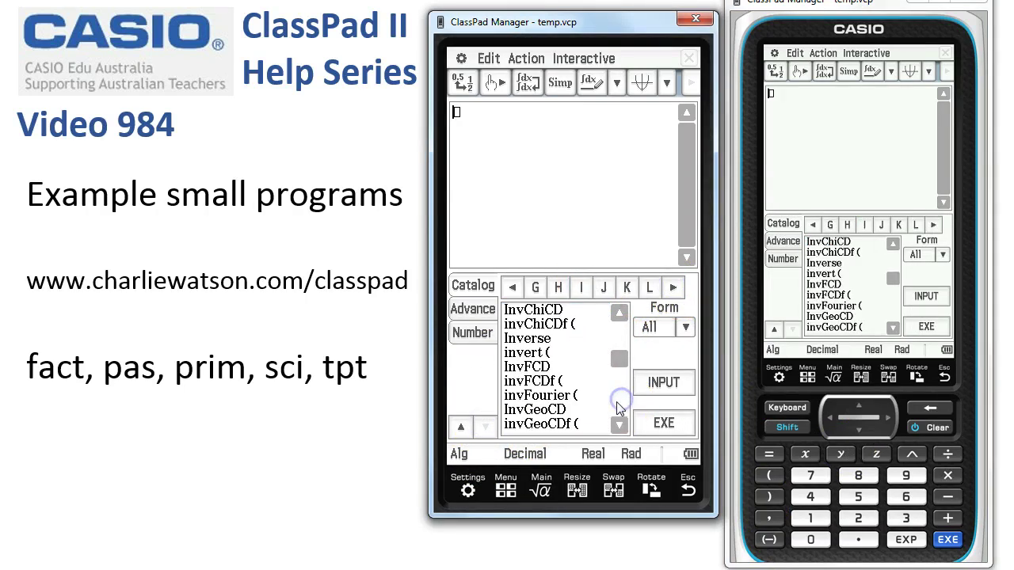
{"action": "left_click", "coordinate": [618, 405]}
{"action": "left_click", "coordinate": [618, 405]}
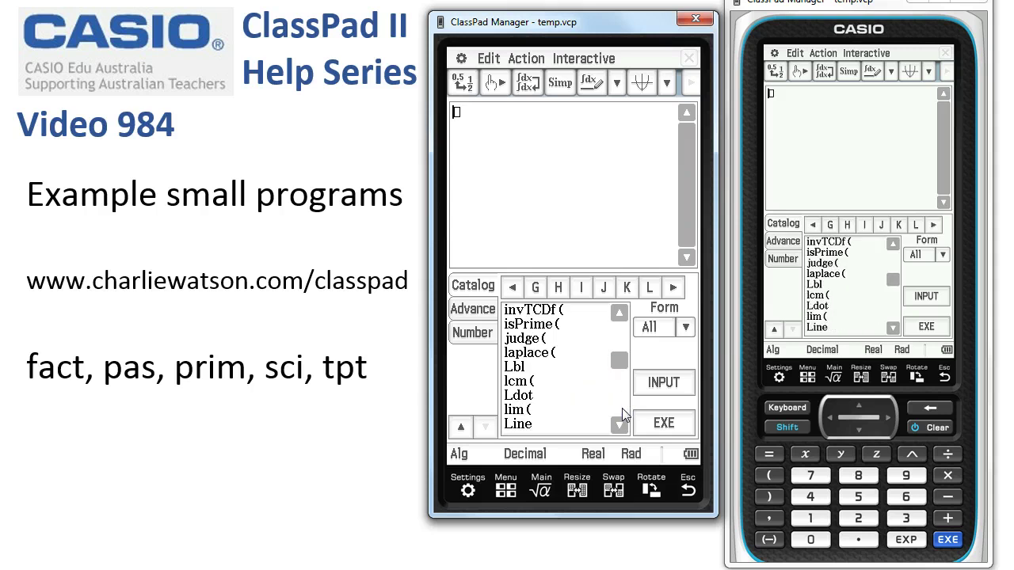
{"action": "left_click", "coordinate": [554, 327]}
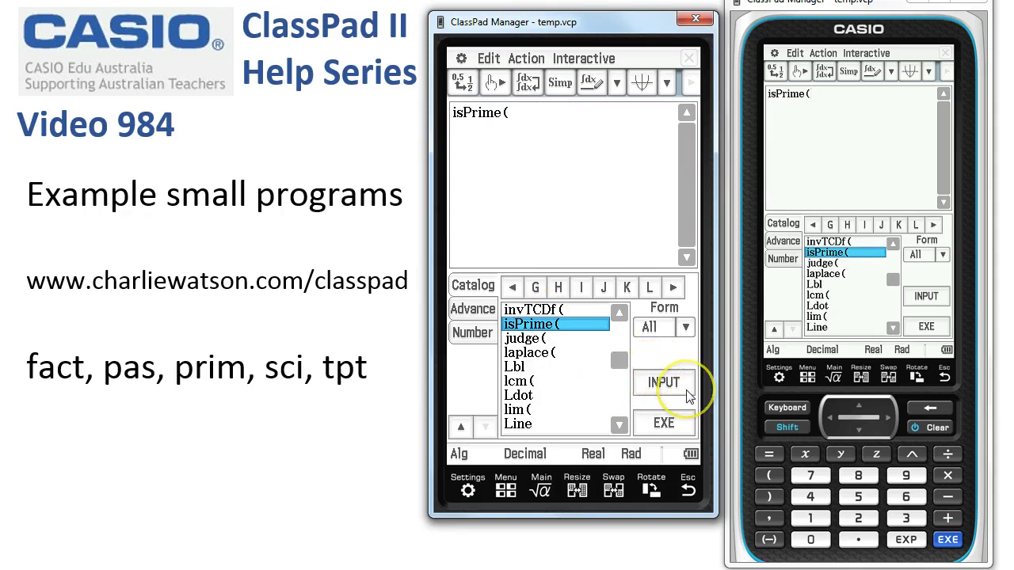
- Enter 1007 as the argument so isPrime(1007) evaluates to FALSE
{"action": "left_click", "coordinate": [813, 516]}
{"action": "left_click", "coordinate": [813, 540]}
{"action": "left_click", "coordinate": [811, 476]}
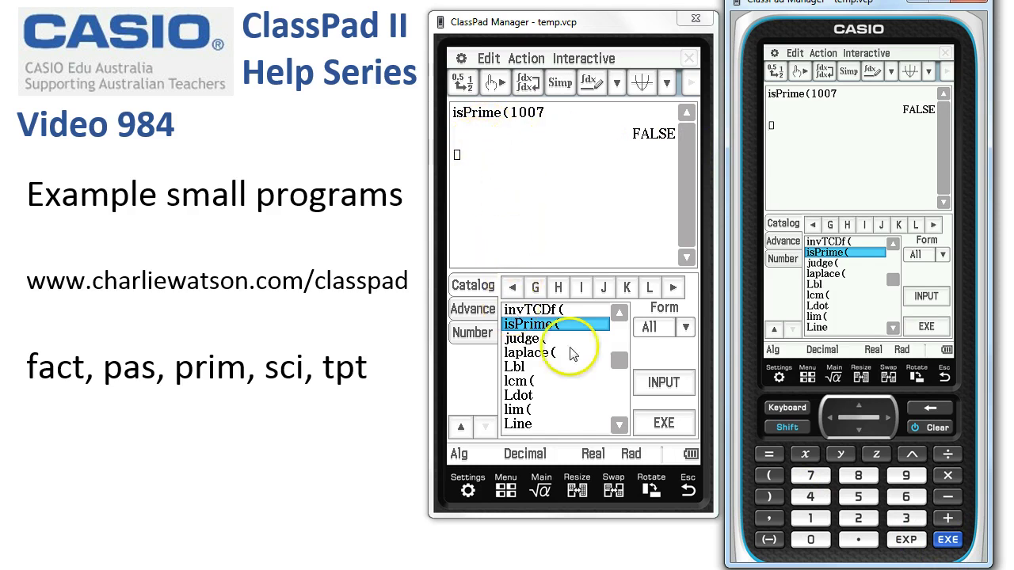
{"action": "left_click", "coordinate": [686, 329]}
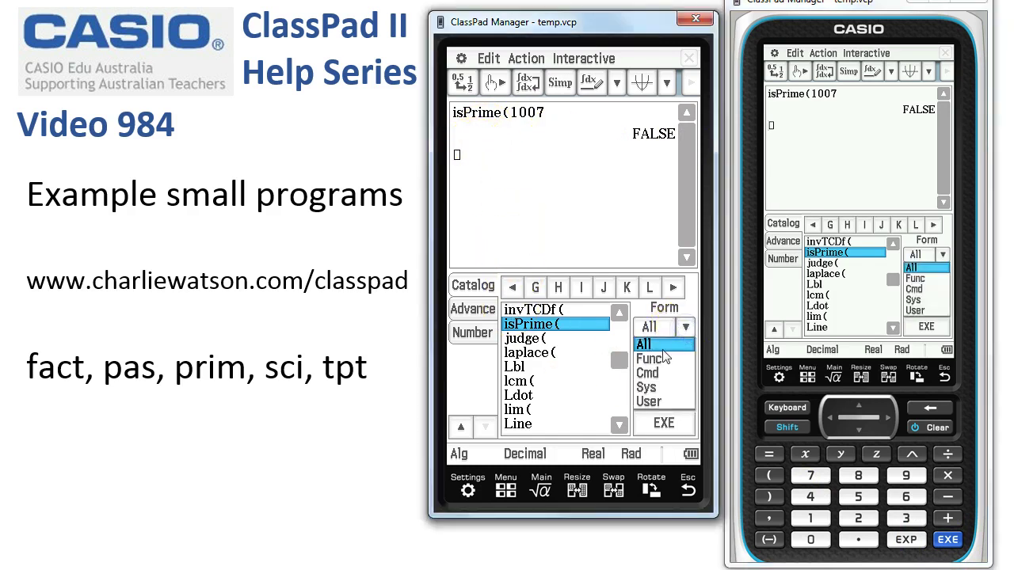
- Set the Catalog Form filter to User to list only user-defined items
{"action": "left_click", "coordinate": [650, 360]}
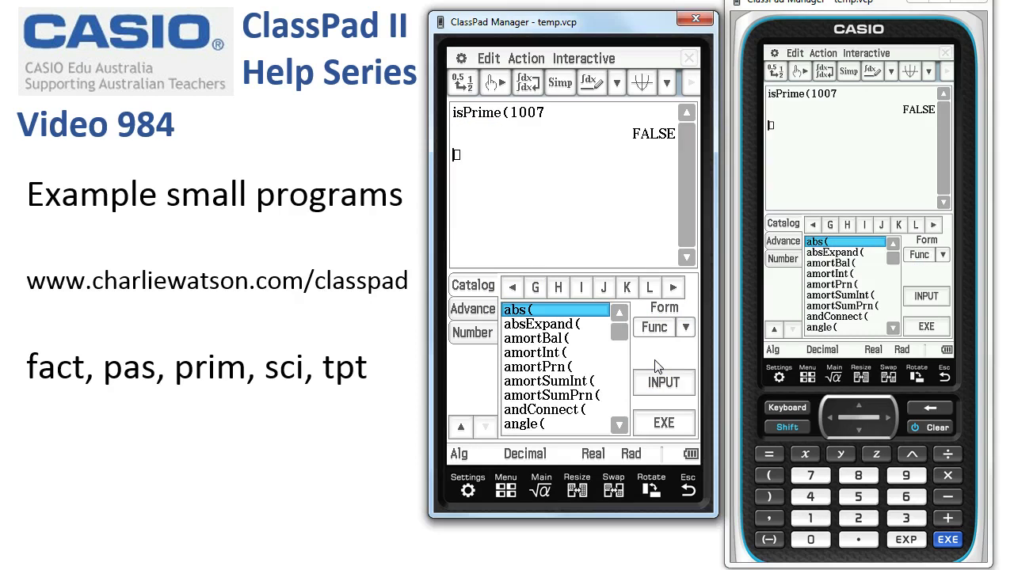
{"action": "left_click", "coordinate": [686, 328]}
{"action": "left_click", "coordinate": [663, 403]}
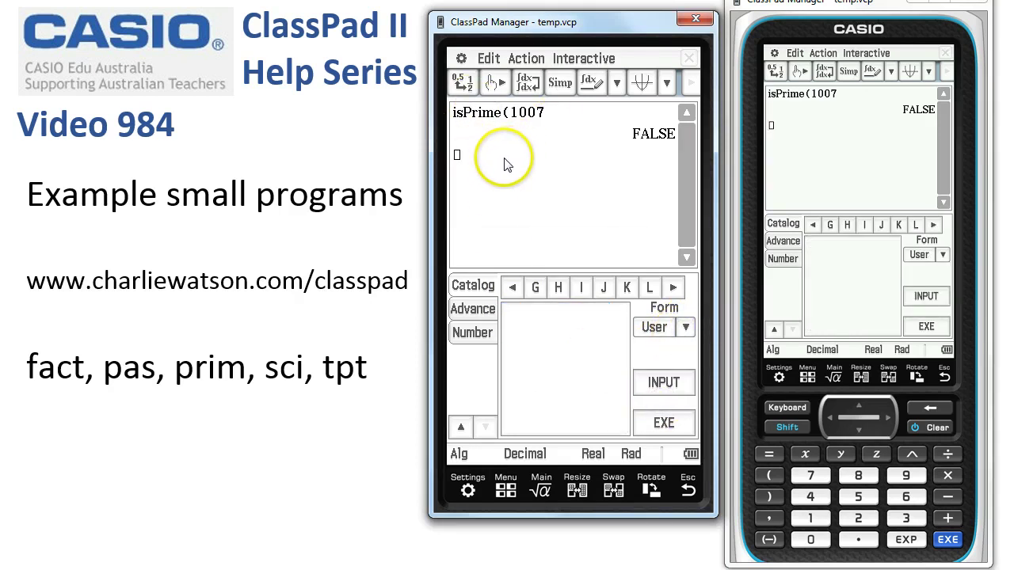
- In Variable Manager, view the library programs and main's flist and plist, then close it
{"action": "left_click", "coordinate": [460, 59]}
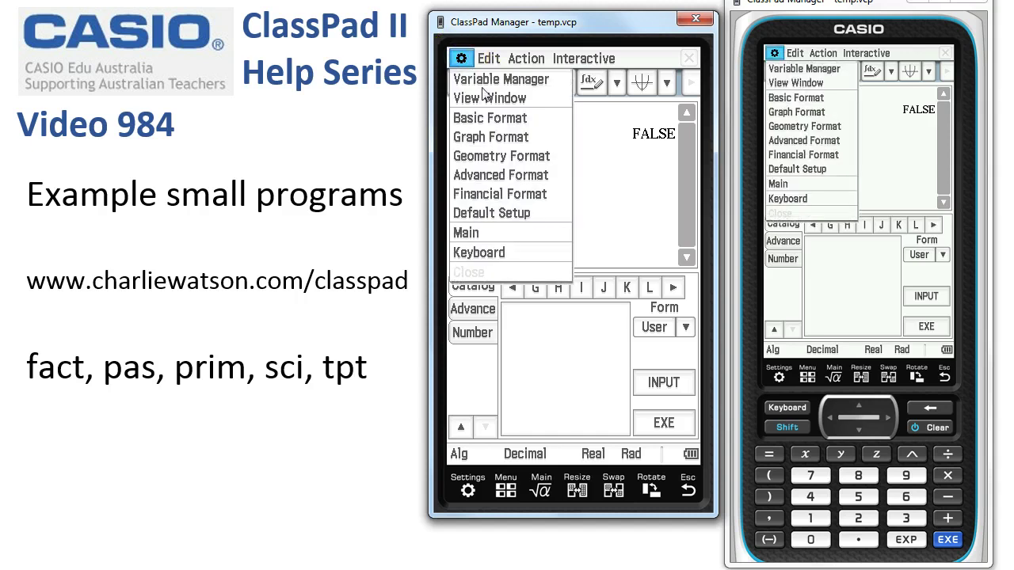
{"action": "left_click", "coordinate": [485, 81]}
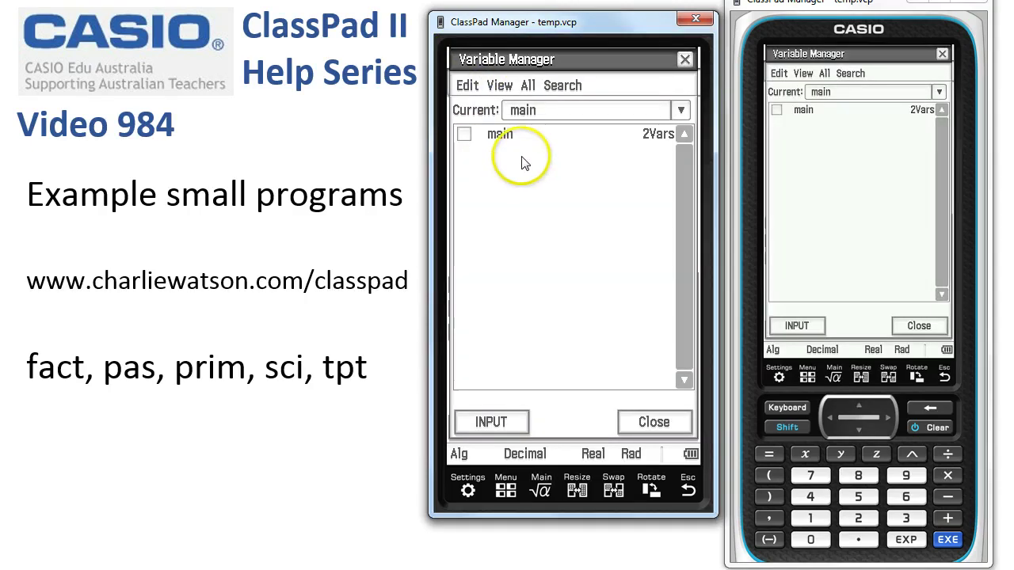
{"action": "left_click", "coordinate": [498, 86]}
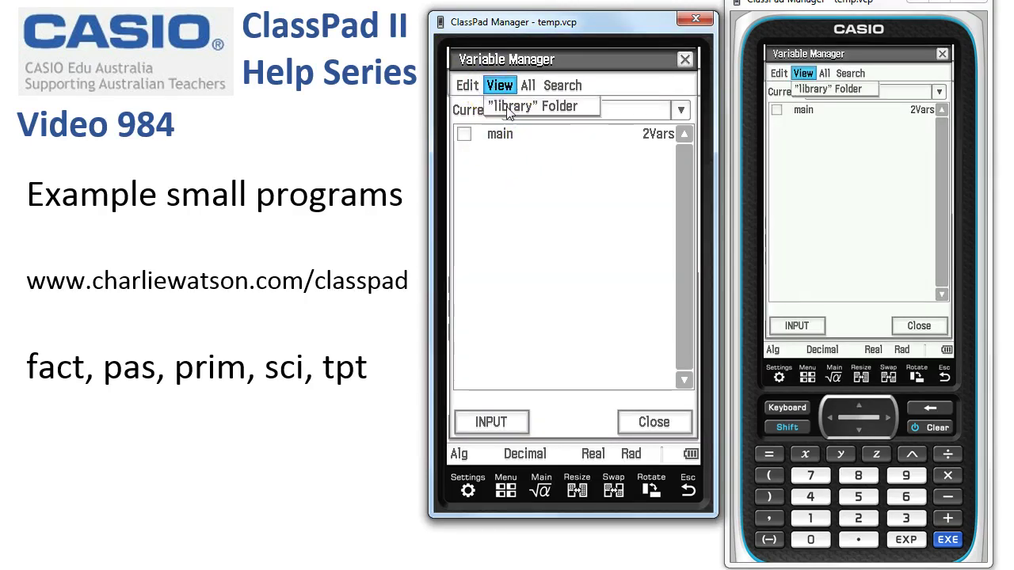
{"action": "left_click", "coordinate": [499, 86]}
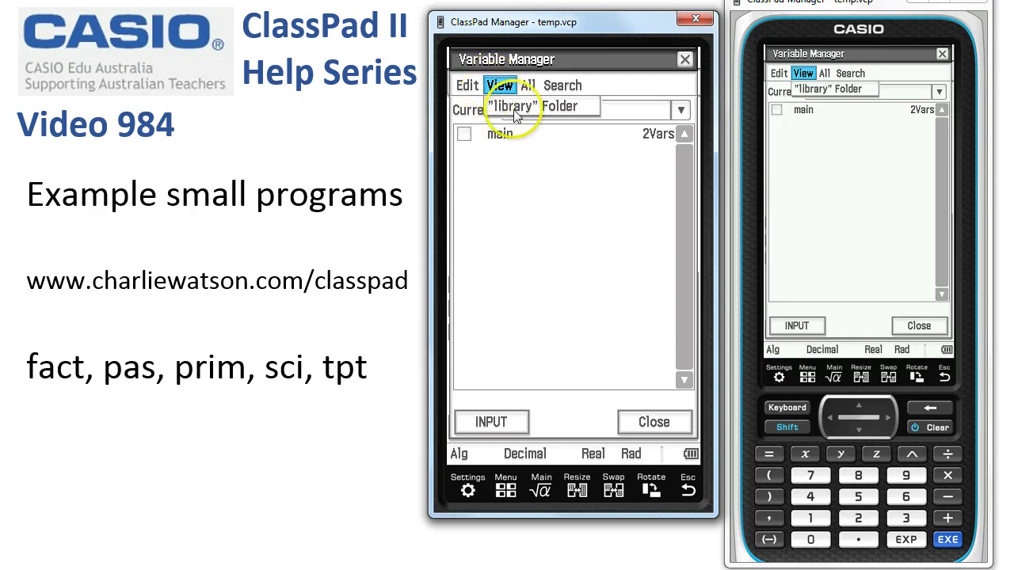
{"action": "left_click", "coordinate": [515, 111]}
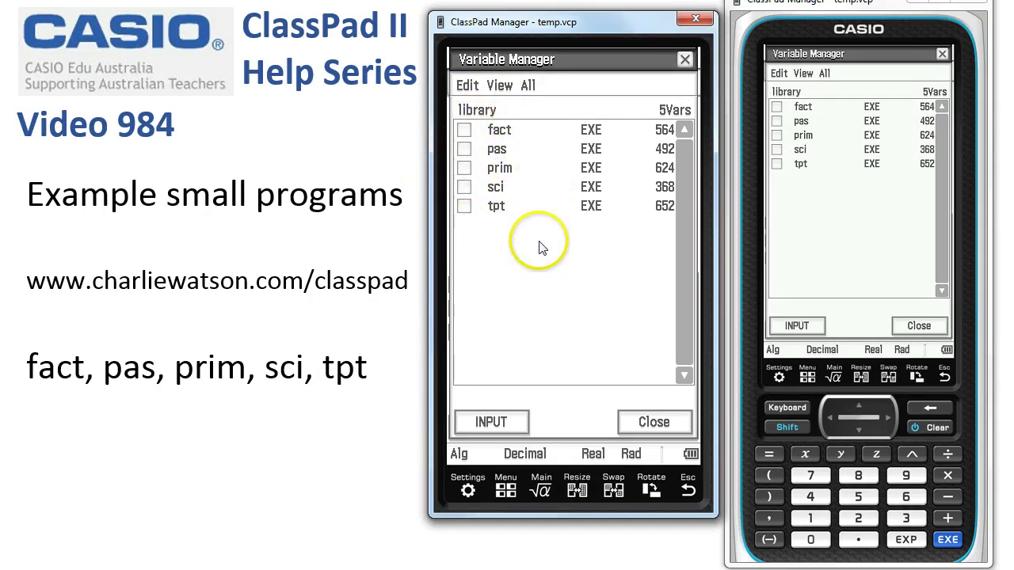
{"action": "left_click", "coordinate": [655, 423]}
{"action": "left_click", "coordinate": [509, 138]}
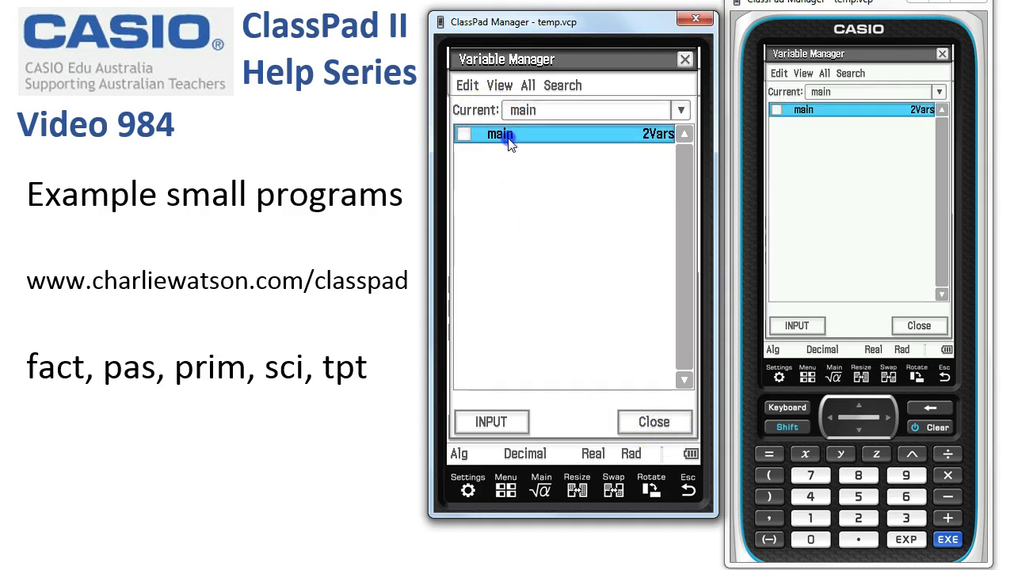
{"action": "left_click", "coordinate": [509, 138]}
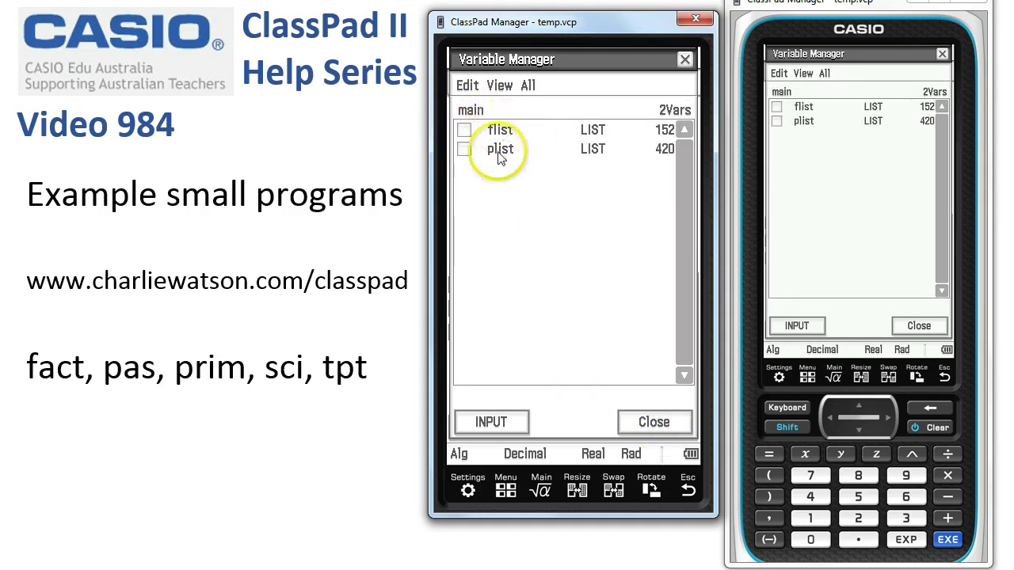
{"action": "left_click", "coordinate": [645, 425]}
{"action": "left_click", "coordinate": [658, 425]}
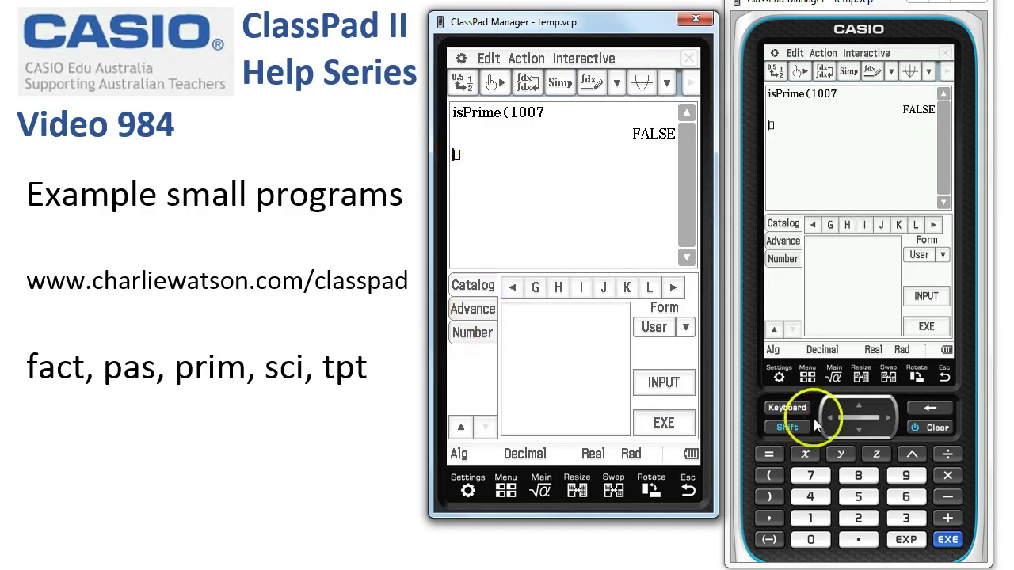
- Enter prim(1007) and run it, getting Composite with a factor of 19
{"action": "left_click", "coordinate": [460, 426]}
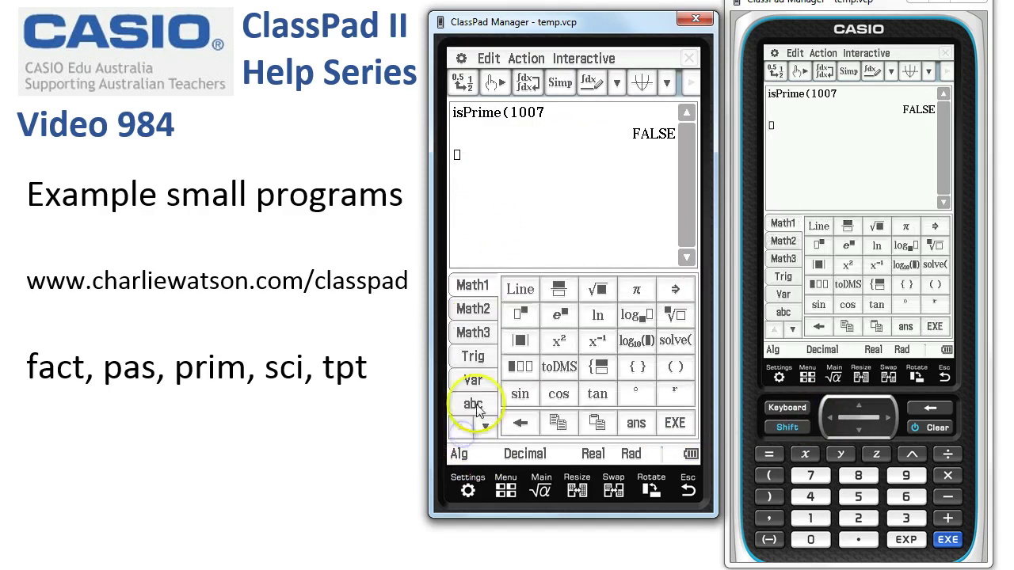
{"action": "left_click", "coordinate": [475, 406]}
{"action": "left_click", "coordinate": [530, 342]}
{"action": "left_click", "coordinate": [618, 401]}
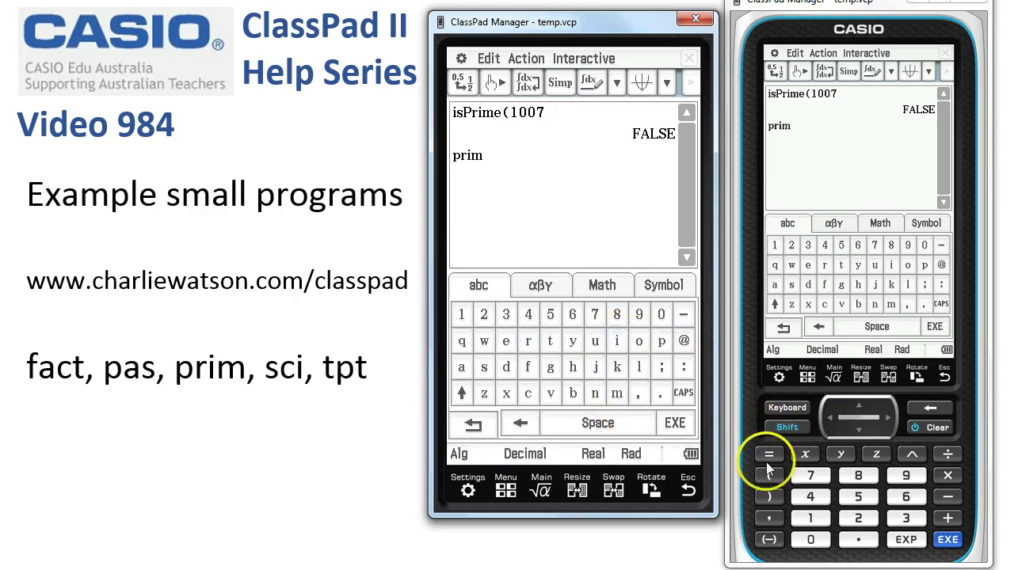
{"action": "left_click", "coordinate": [769, 477]}
{"action": "left_click", "coordinate": [809, 519]}
{"action": "left_click", "coordinate": [812, 540]}
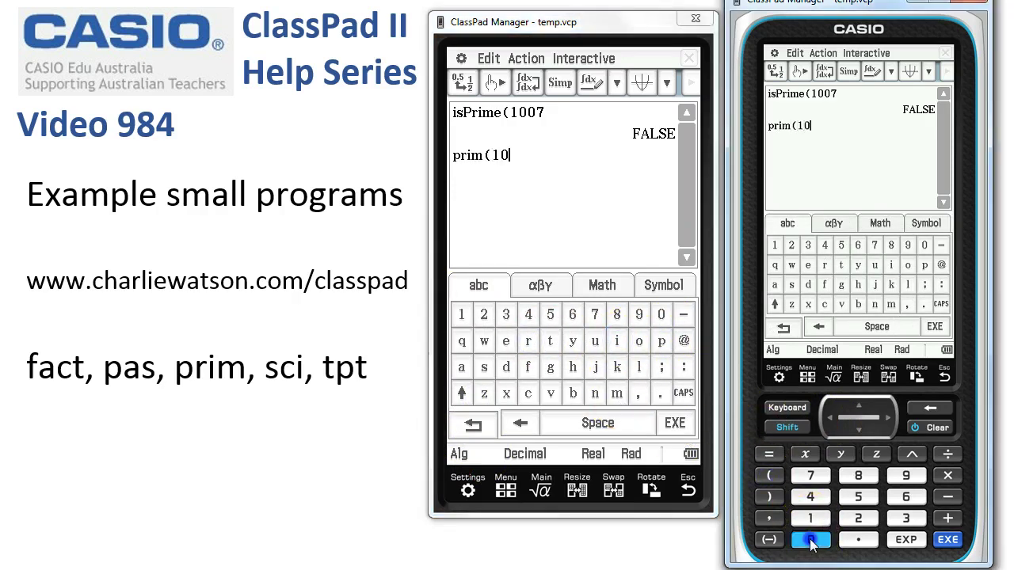
{"action": "left_click", "coordinate": [811, 540]}
{"action": "left_click", "coordinate": [811, 476]}
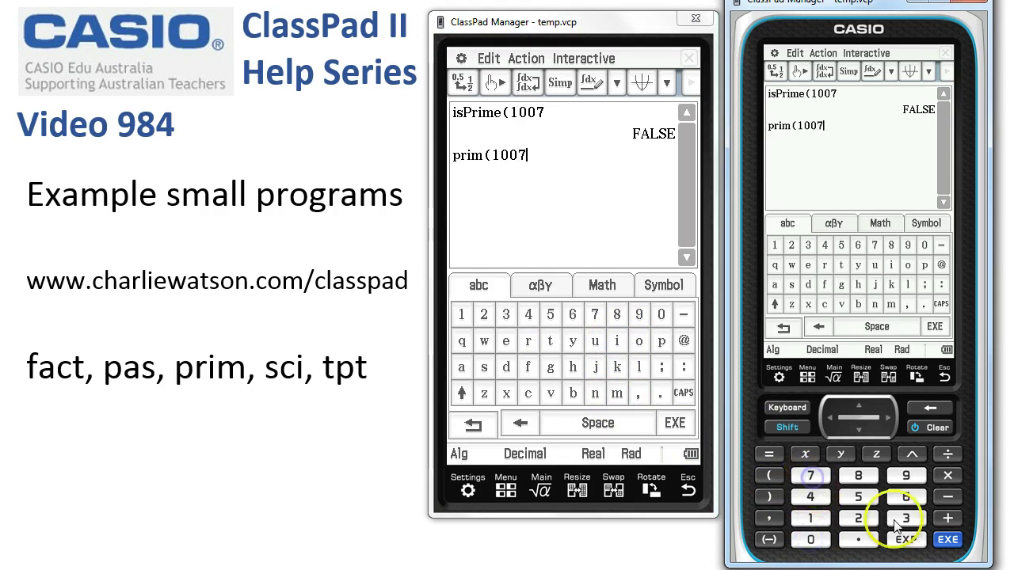
{"action": "left_click", "coordinate": [948, 540]}
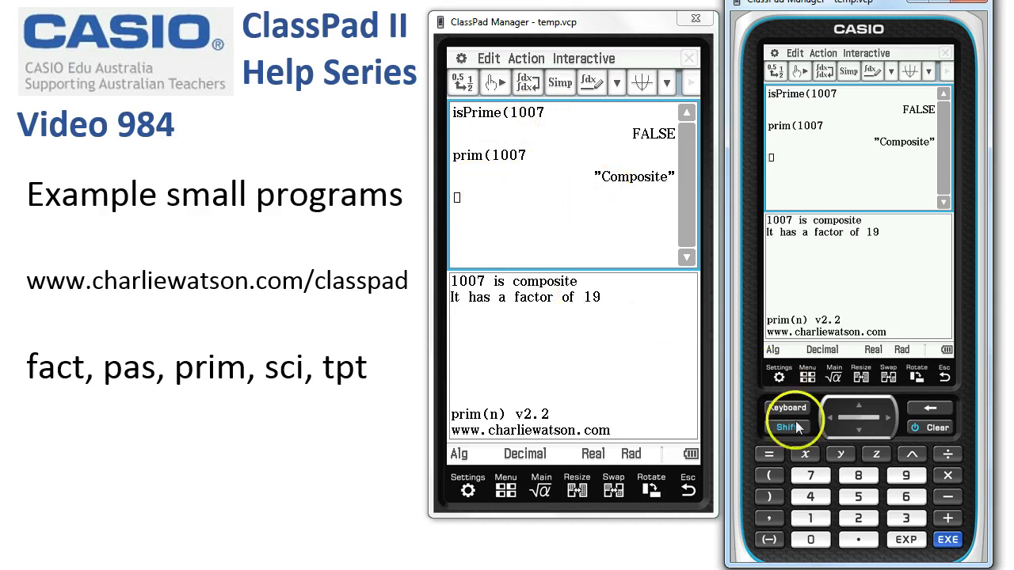
- Clear all of Main's work area with Edit > Clear All
{"action": "left_click", "coordinate": [489, 58]}
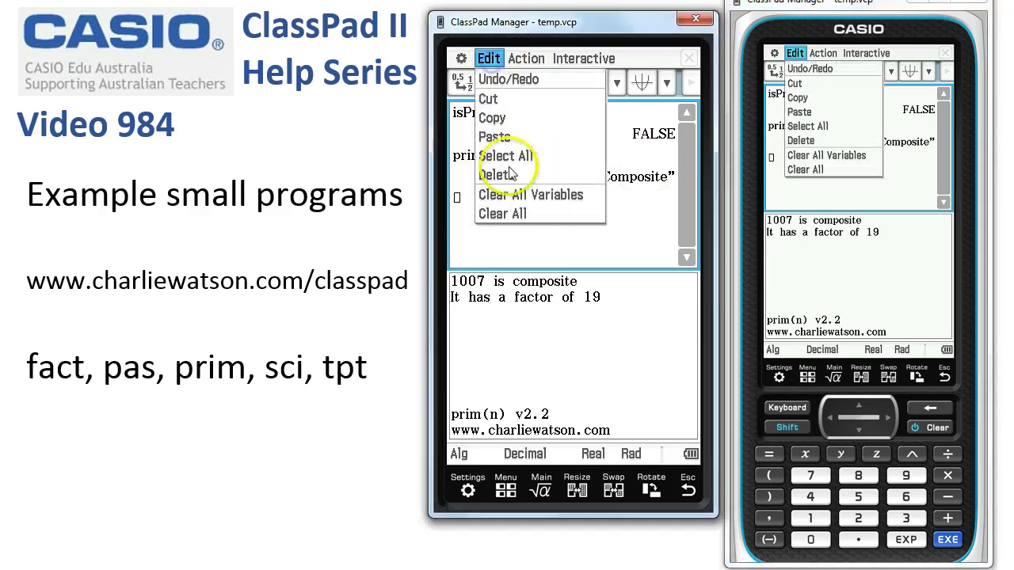
{"action": "left_click", "coordinate": [503, 216]}
{"action": "left_click", "coordinate": [483, 245]}
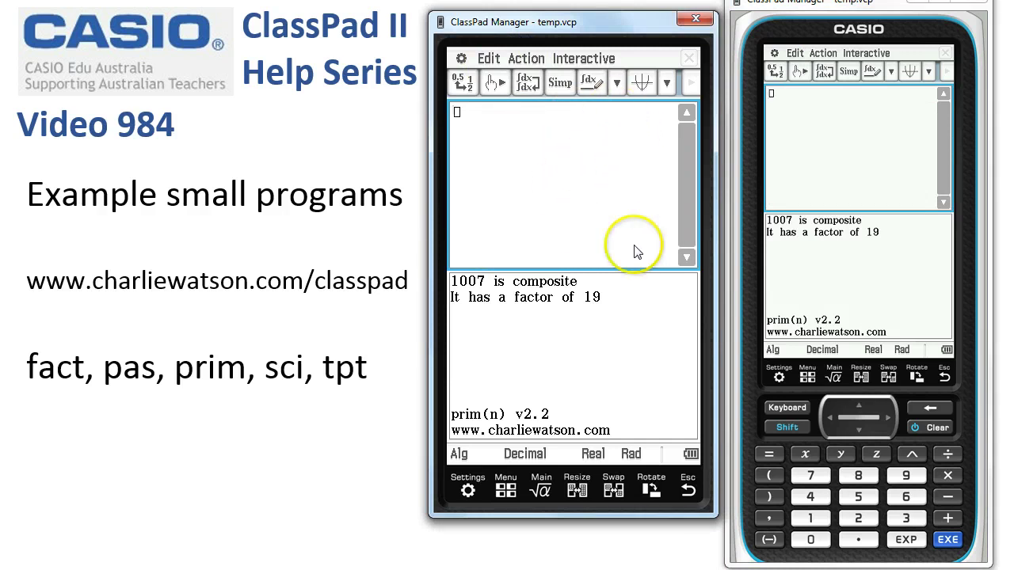
- Enter 12e^10 using the Math1 keyboard and evaluate it to 264317.5895
{"action": "left_click", "coordinate": [811, 518]}
{"action": "left_click", "coordinate": [858, 518]}
{"action": "left_click", "coordinate": [787, 407]}
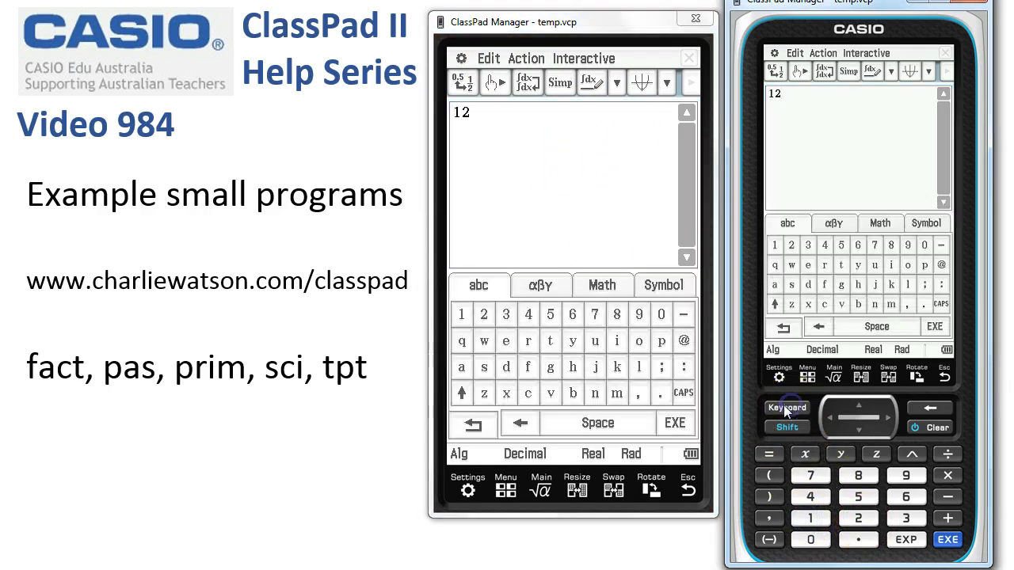
{"action": "left_click", "coordinate": [473, 424]}
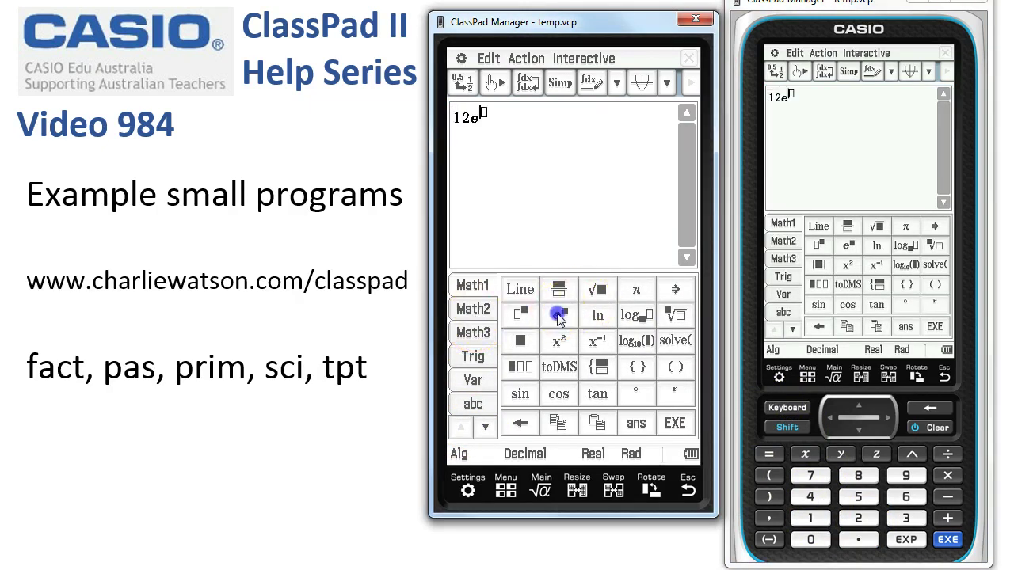
{"action": "left_click", "coordinate": [807, 518]}
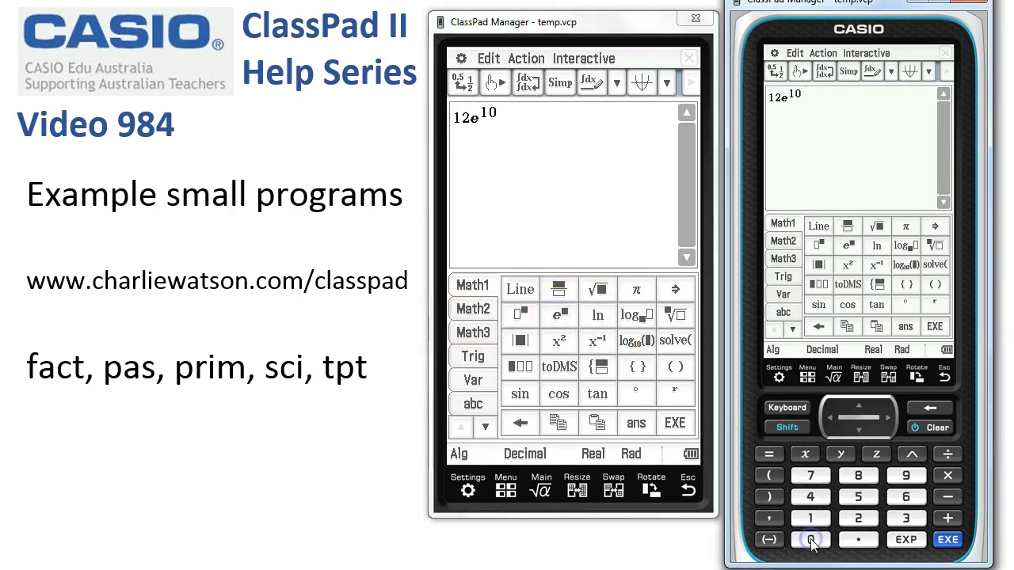
{"action": "left_click", "coordinate": [948, 540]}
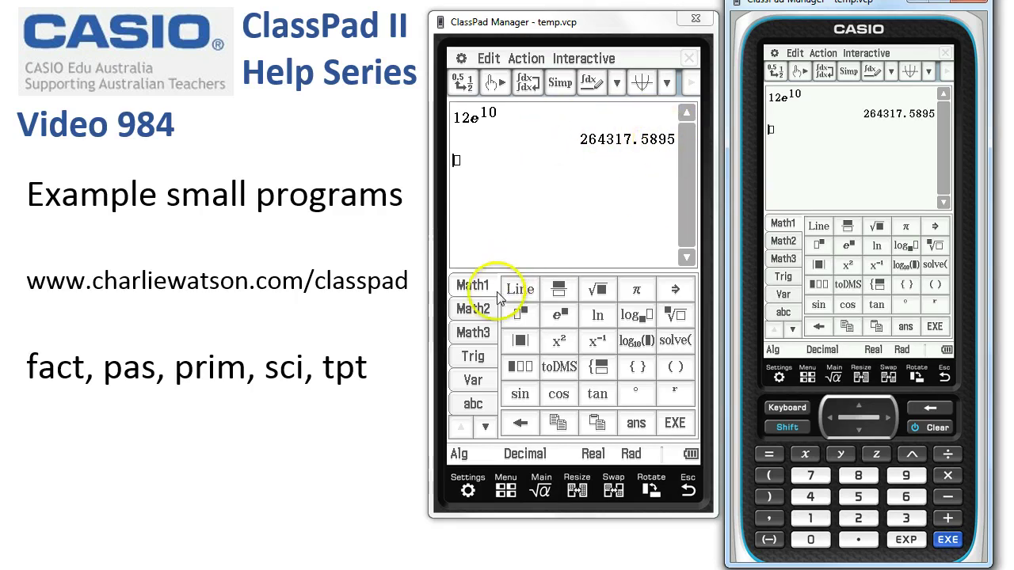
{"action": "left_click", "coordinate": [473, 404]}
{"action": "type", "text": "z"}
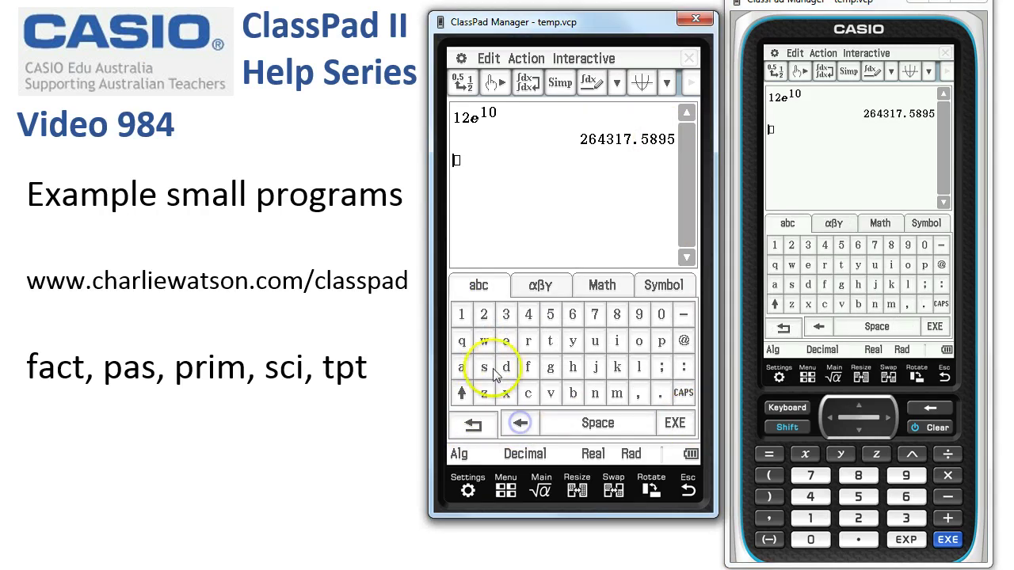
- Run sci(ans) to show 264317.5895 as 2.643175895E5 in the output window
{"action": "left_click", "coordinate": [527, 394]}
{"action": "left_click", "coordinate": [617, 341]}
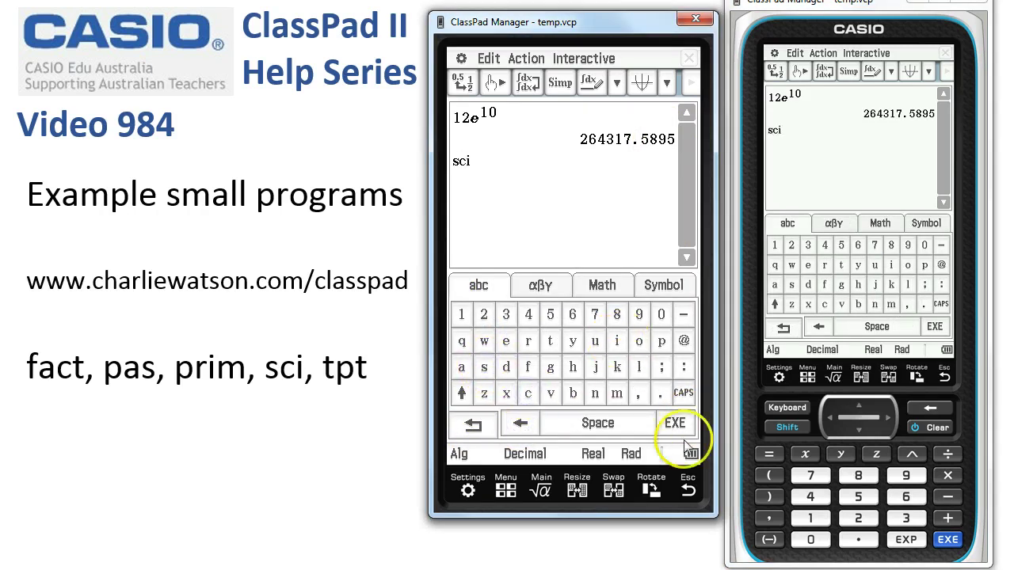
{"action": "left_click", "coordinate": [767, 474]}
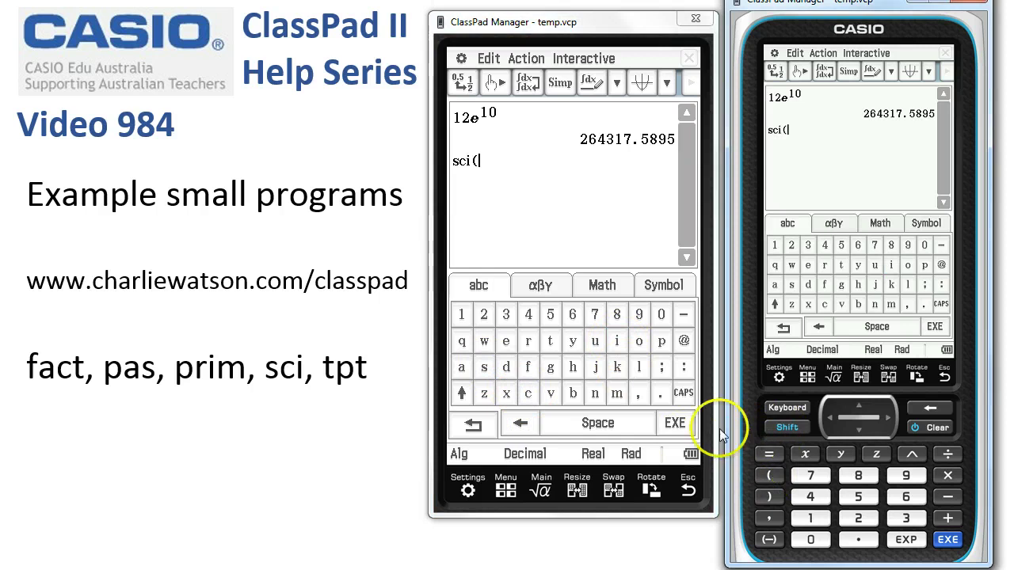
{"action": "left_click", "coordinate": [474, 423]}
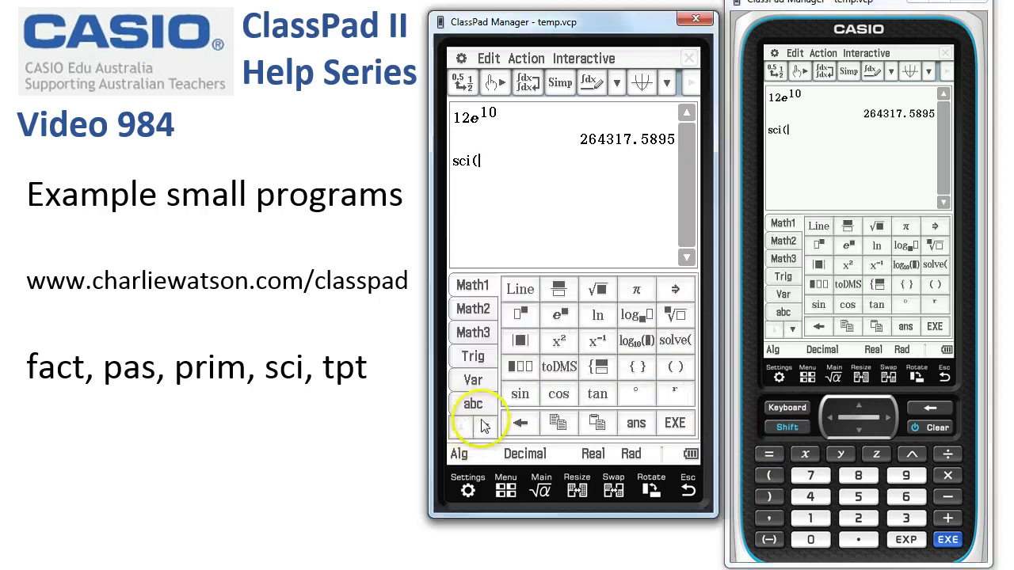
{"action": "left_click", "coordinate": [636, 425]}
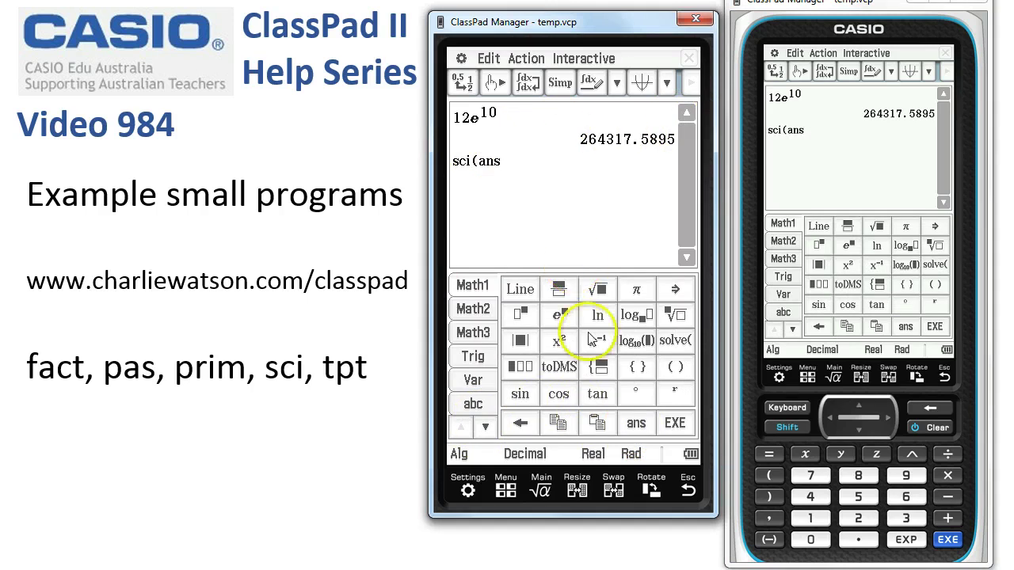
{"action": "left_click", "coordinate": [777, 525]}
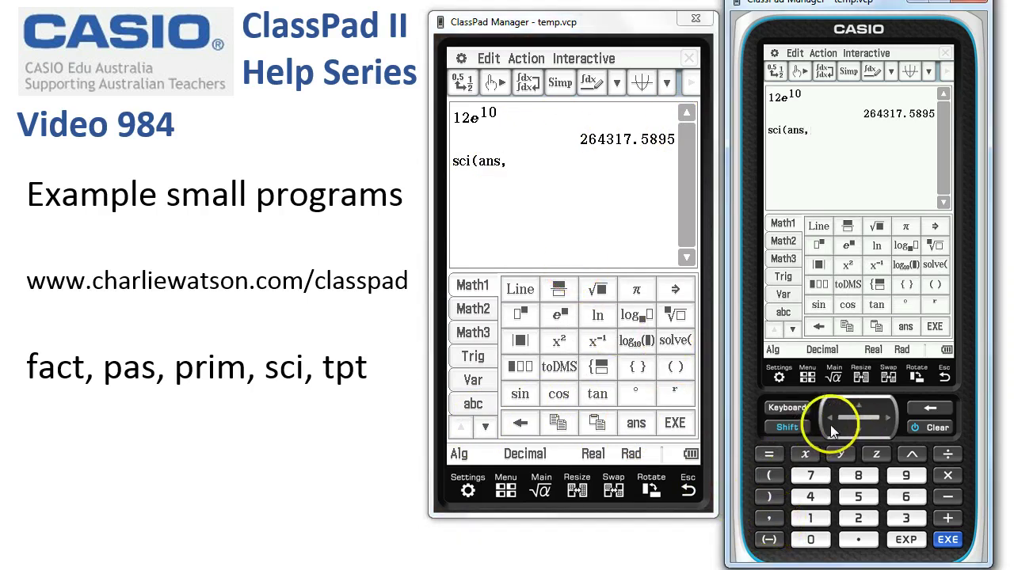
{"action": "left_click", "coordinate": [928, 409]}
{"action": "left_click", "coordinate": [948, 539]}
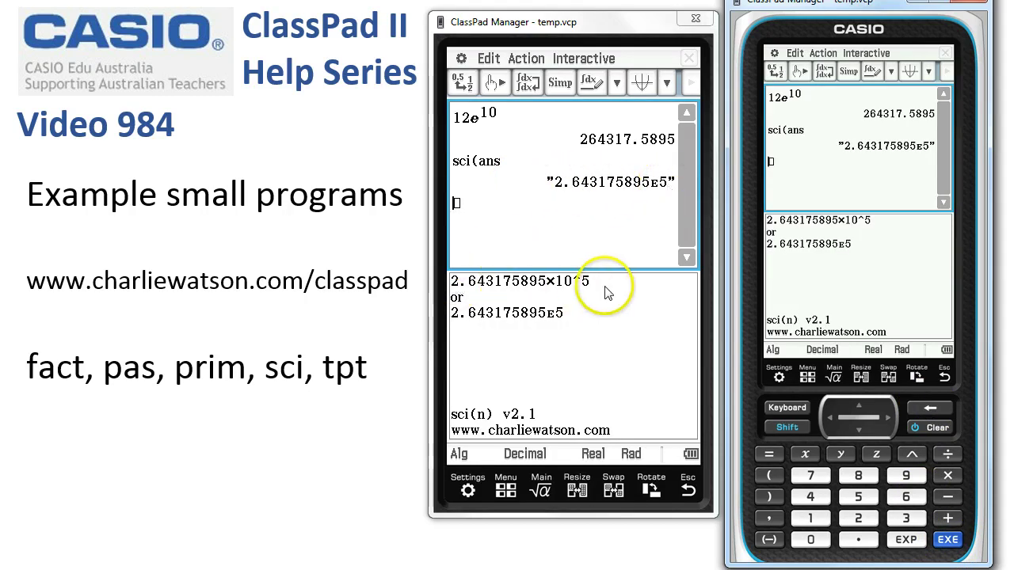
{"action": "left_click", "coordinate": [555, 287]}
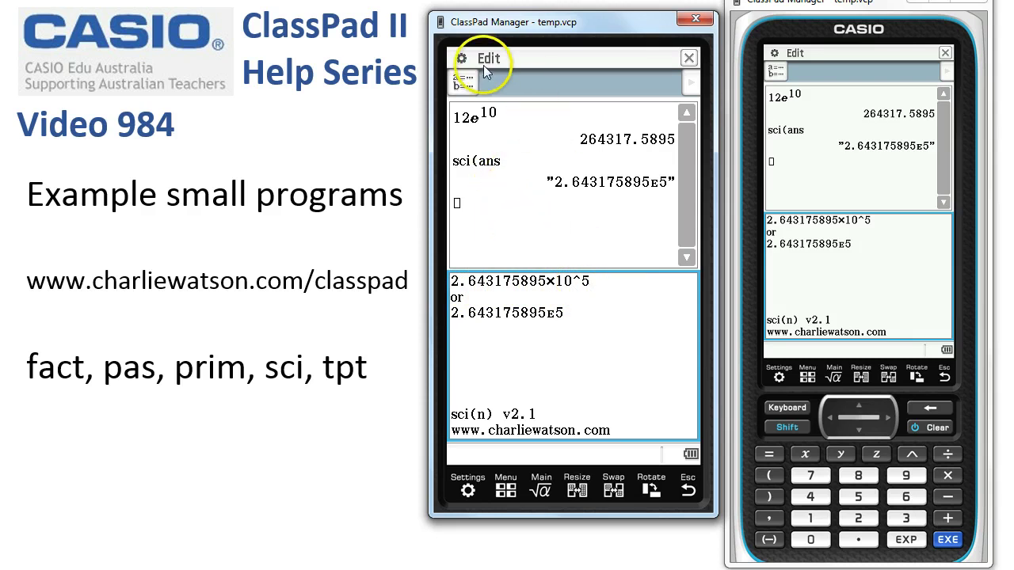
- Close the output window and clear the whole Main work area with Edit > Clear All
{"action": "left_click", "coordinate": [690, 58]}
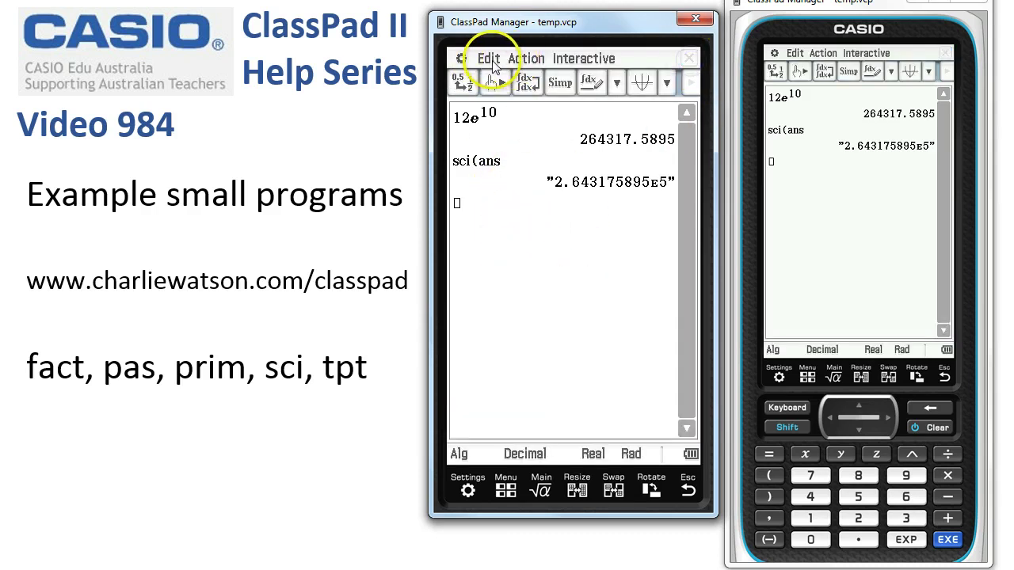
{"action": "left_click", "coordinate": [489, 58]}
{"action": "left_click", "coordinate": [475, 210]}
{"action": "left_click", "coordinate": [491, 248]}
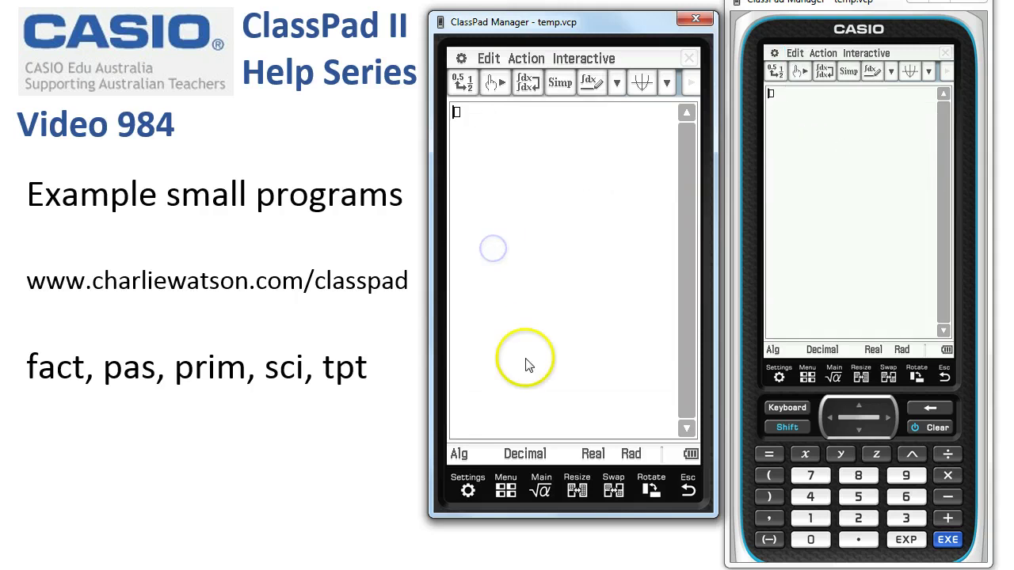
- Enter the program name tpt( on the letter keyboard, removing a stray z
{"action": "left_click", "coordinate": [787, 408]}
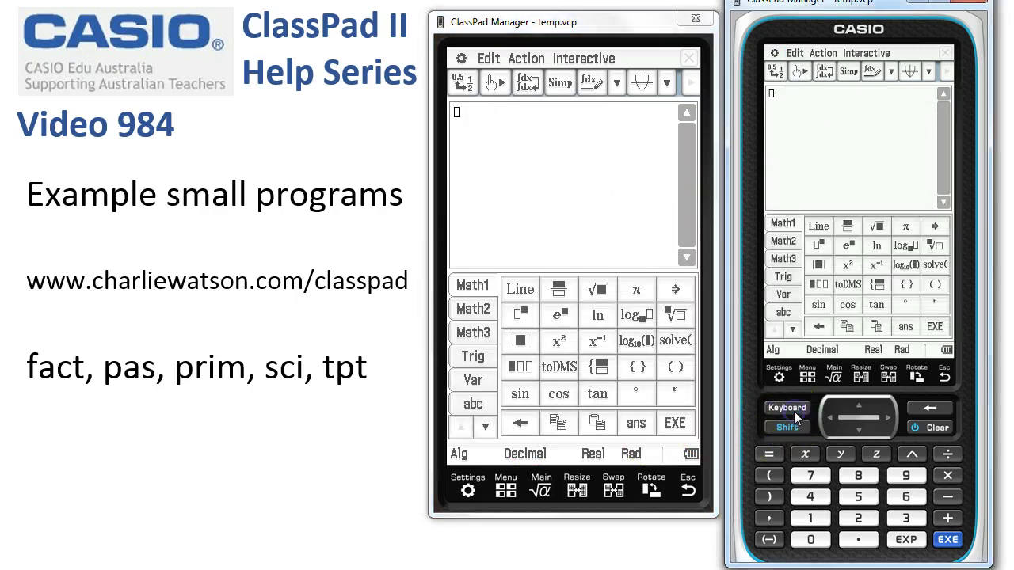
{"action": "left_click", "coordinate": [486, 405]}
{"action": "left_click", "coordinate": [486, 400]}
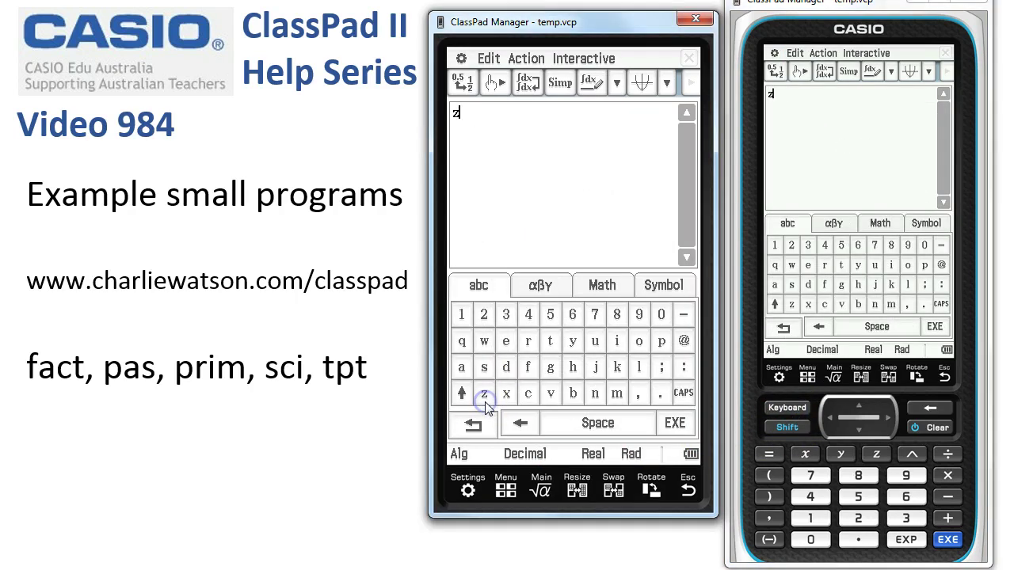
{"action": "left_click", "coordinate": [519, 424]}
{"action": "left_click", "coordinate": [662, 341]}
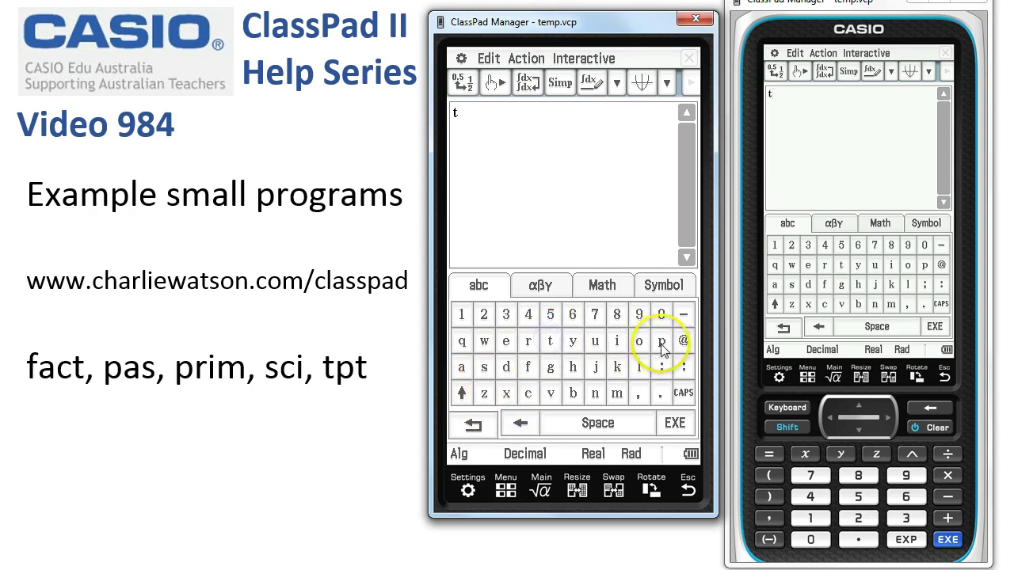
{"action": "left_click", "coordinate": [549, 341]}
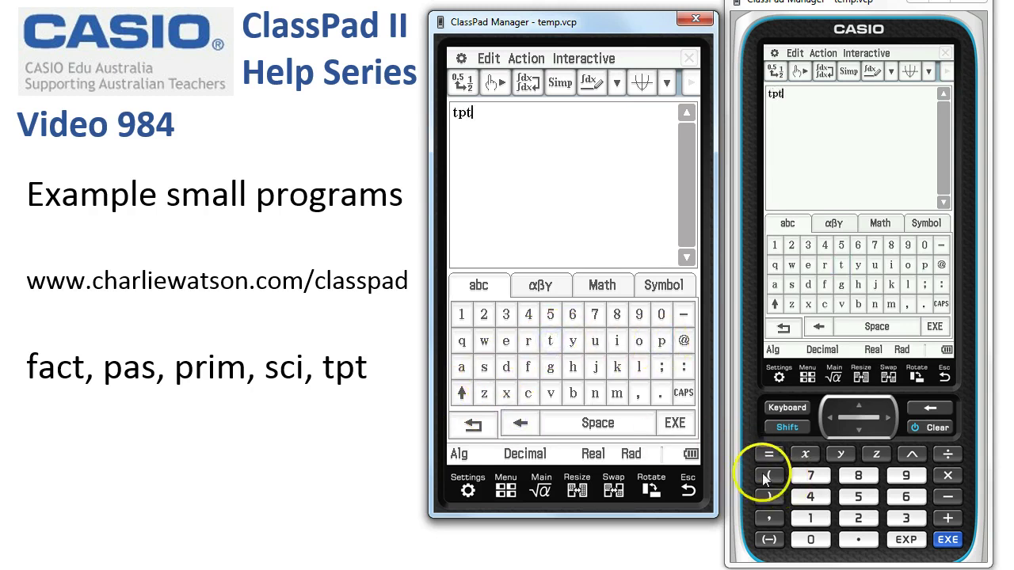
{"action": "left_click", "coordinate": [769, 476]}
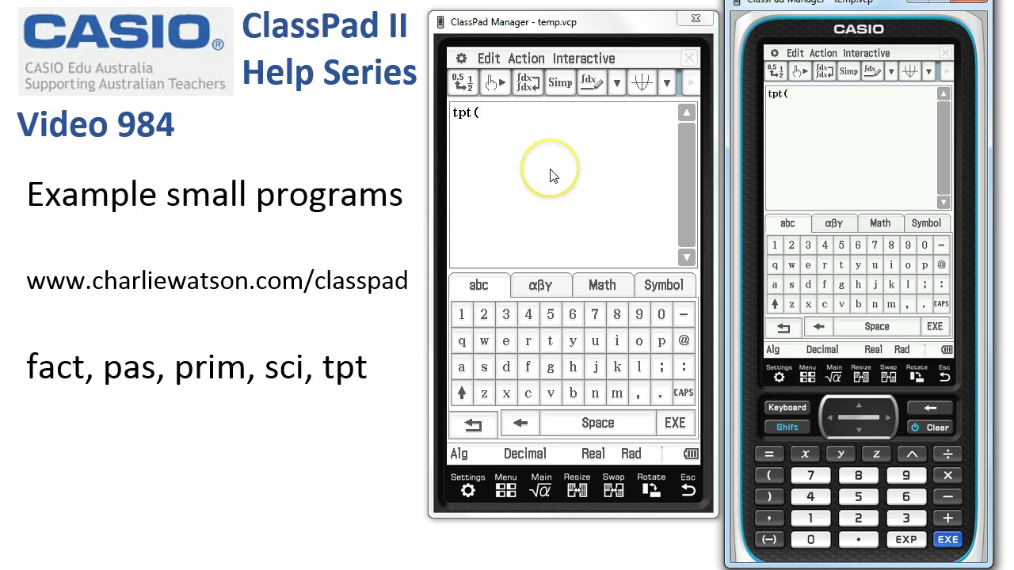
- Enter the argument x^2+8x− from the maths keypad
{"action": "left_click", "coordinate": [473, 426]}
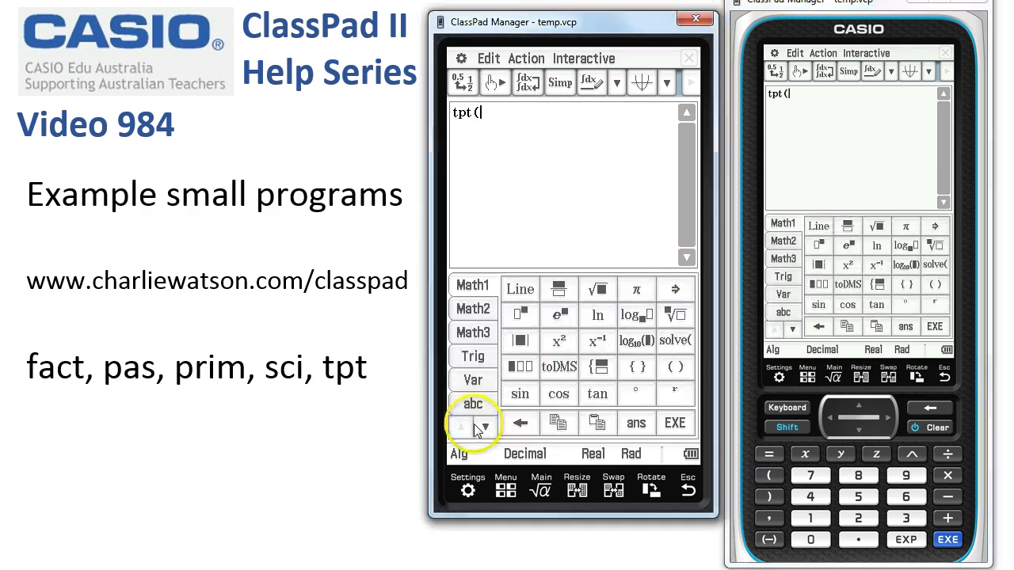
{"action": "left_click", "coordinate": [806, 457]}
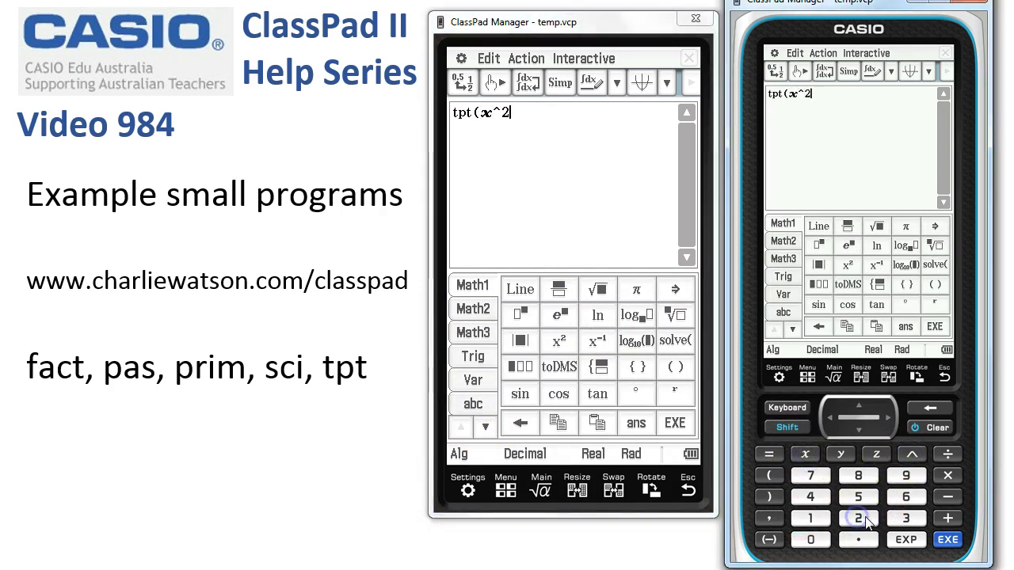
{"action": "left_click", "coordinate": [947, 519]}
{"action": "left_click", "coordinate": [858, 476]}
{"action": "left_click", "coordinate": [946, 497]}
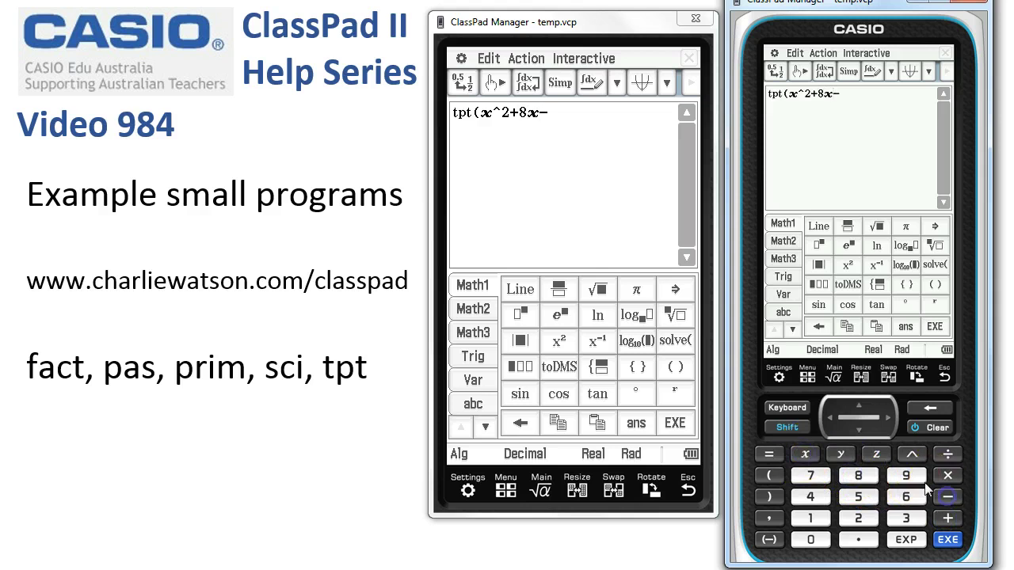